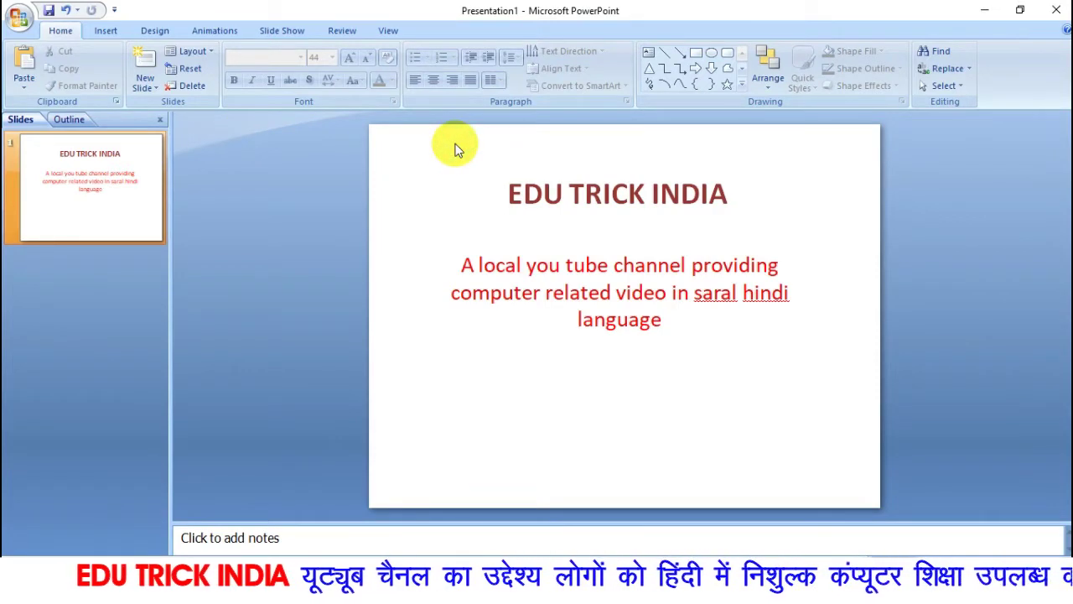
# Stretch the subtitle box outward on both sides so the channel description fits on two lines
pyautogui.click(600, 186)
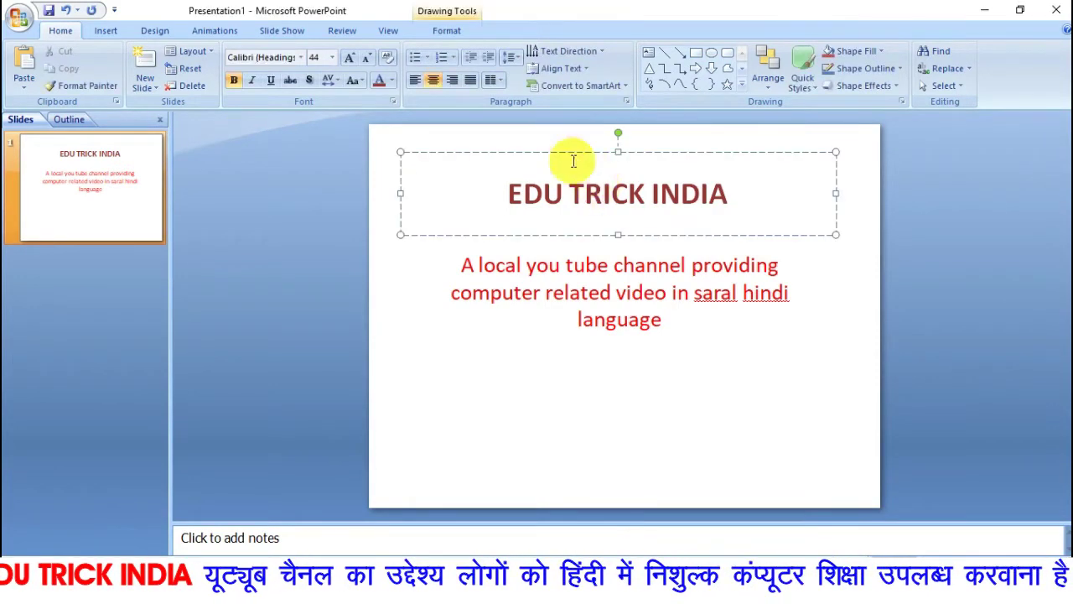
pyautogui.click(588, 292)
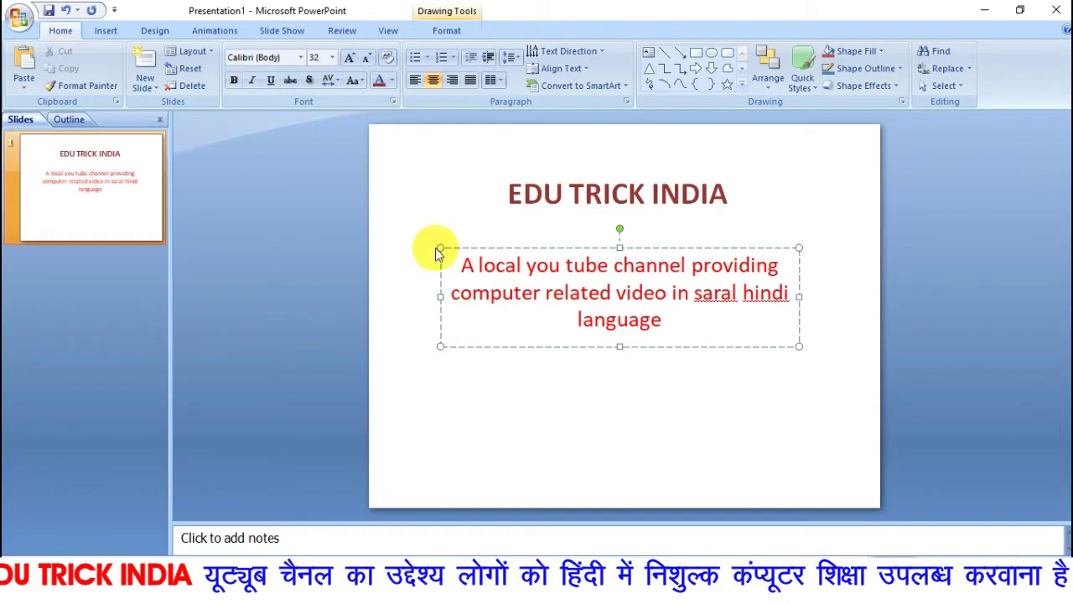
pyautogui.moveTo(439, 296); pyautogui.dragTo(401, 298)
pyautogui.moveTo(800, 296); pyautogui.dragTo(828, 298)
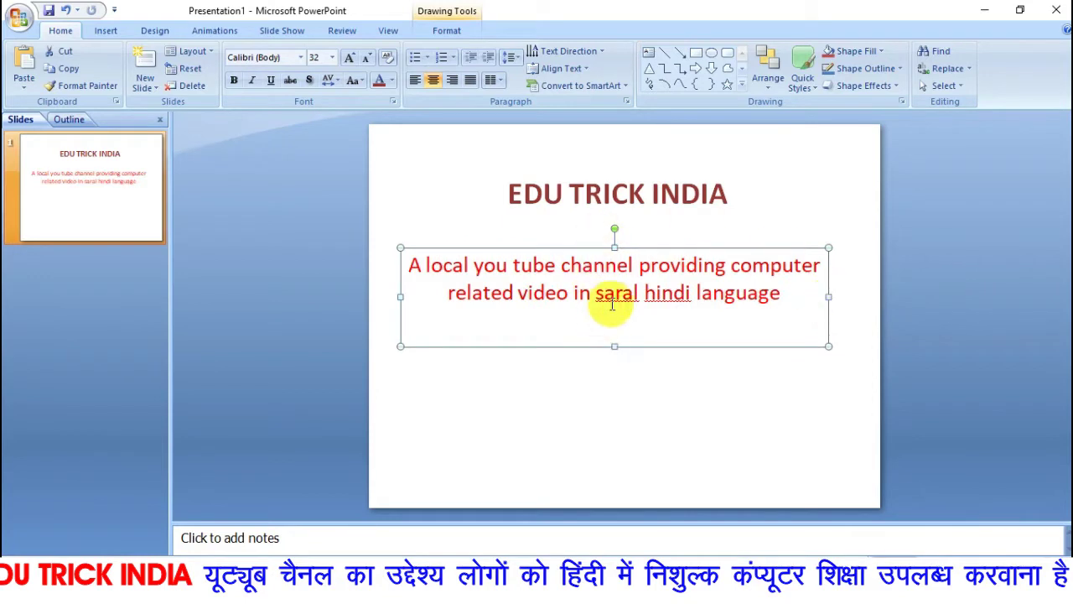
pyautogui.click(484, 186)
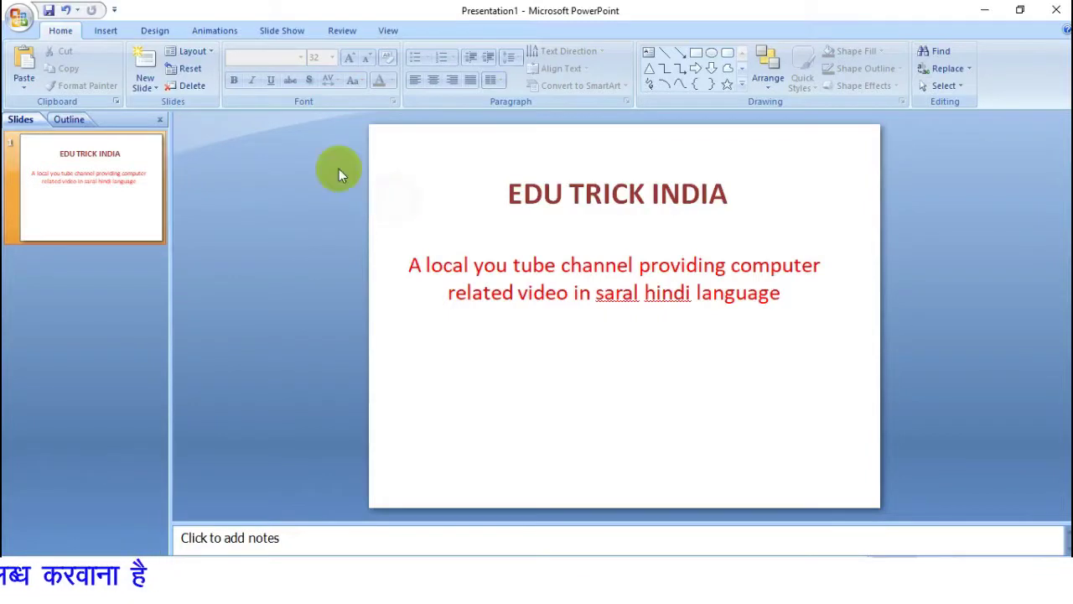
# Insert an empty Title and Content slide as slide 2, after the EDU TRICK INDIA title slide
pyautogui.click(69, 120)
pyautogui.click(20, 119)
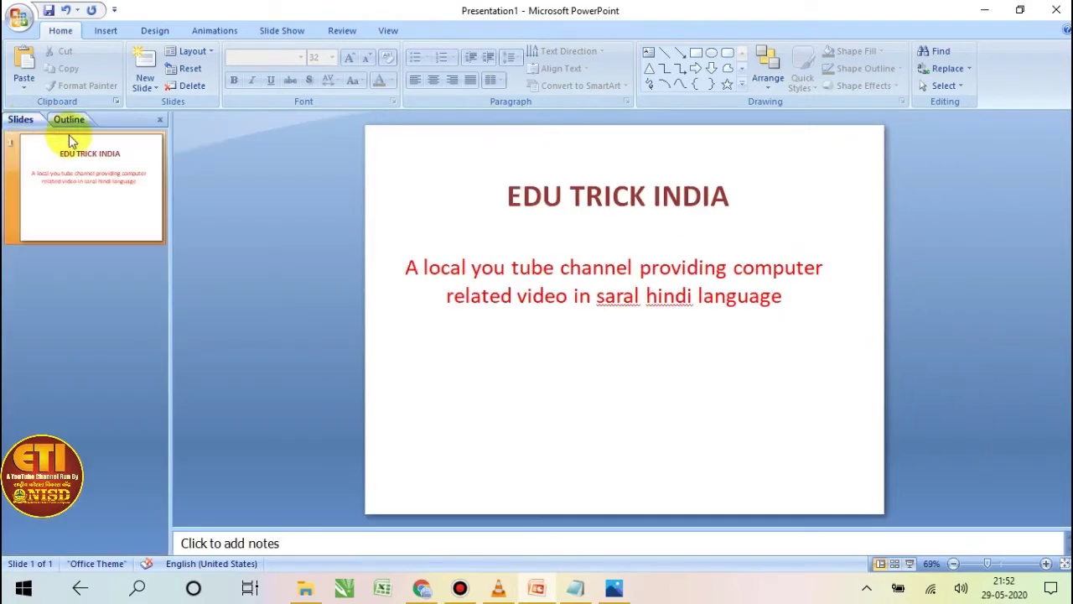
pyautogui.click(95, 204)
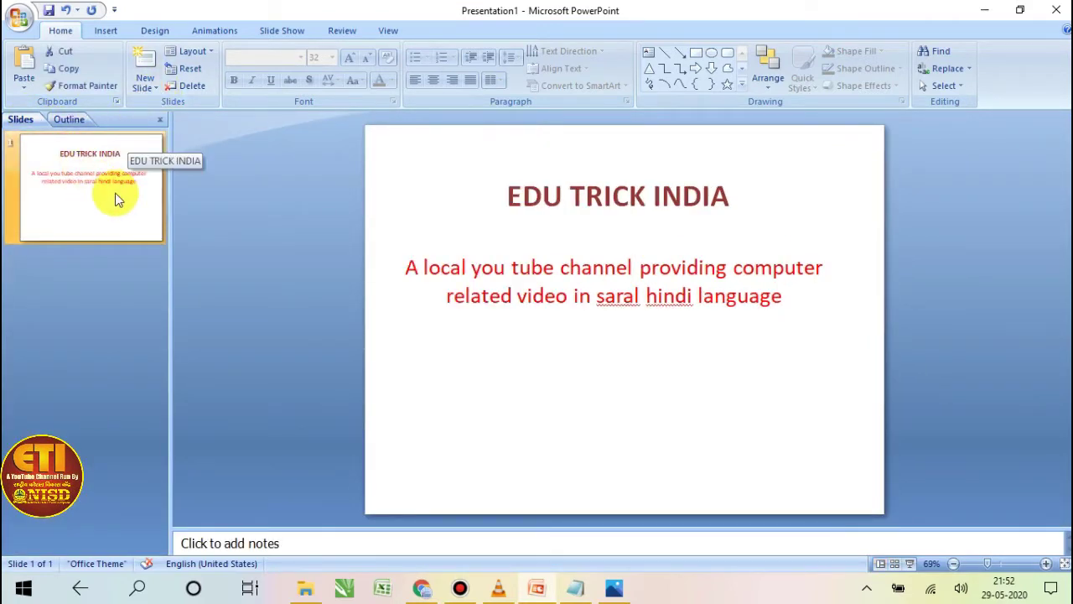
pyautogui.click(155, 84)
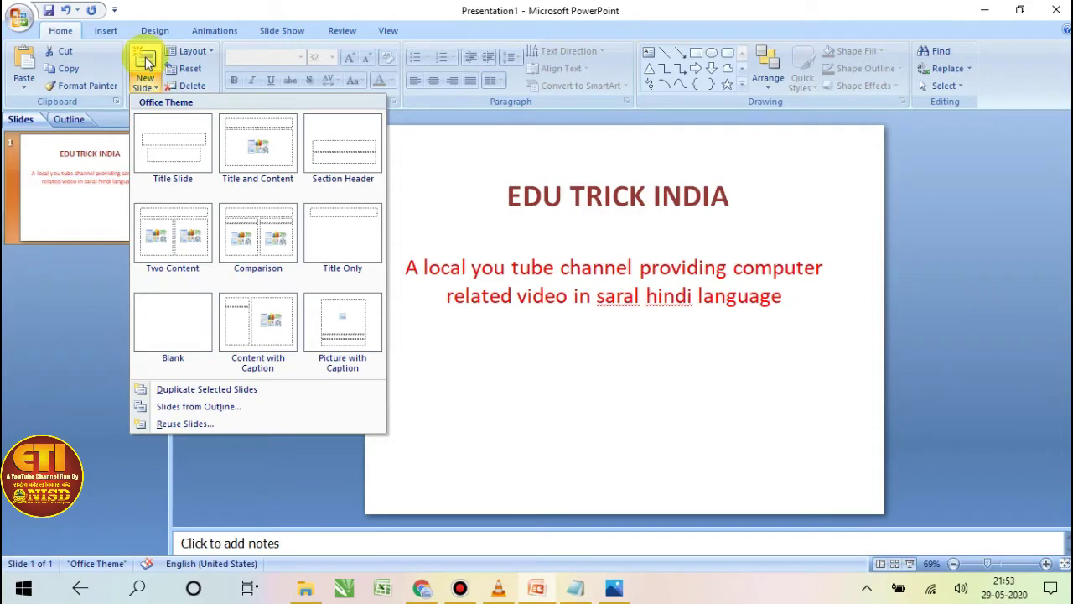
pyautogui.click(67, 306)
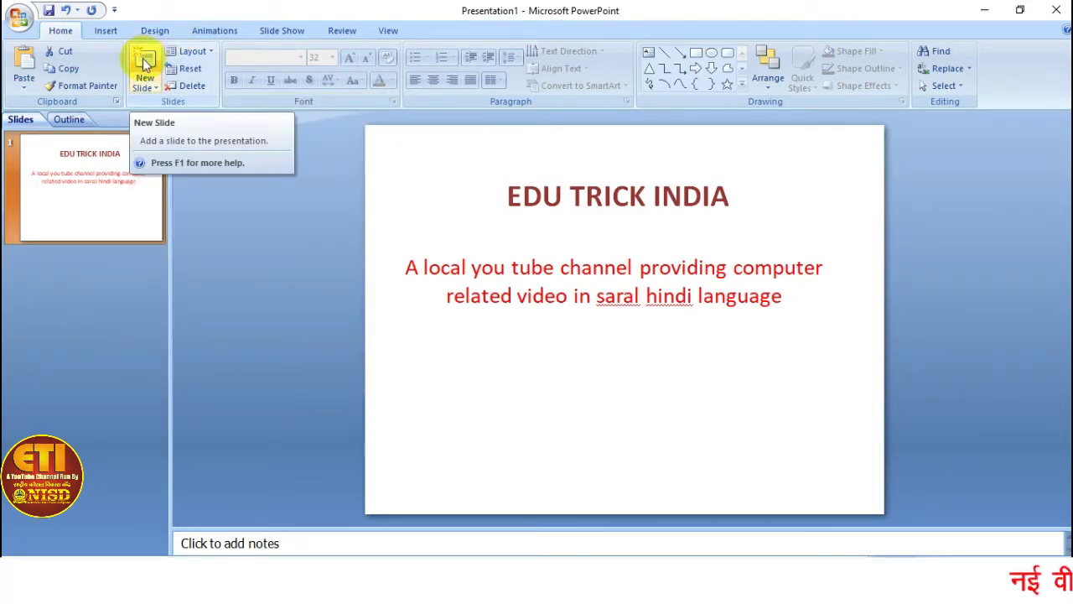
pyautogui.click(146, 65)
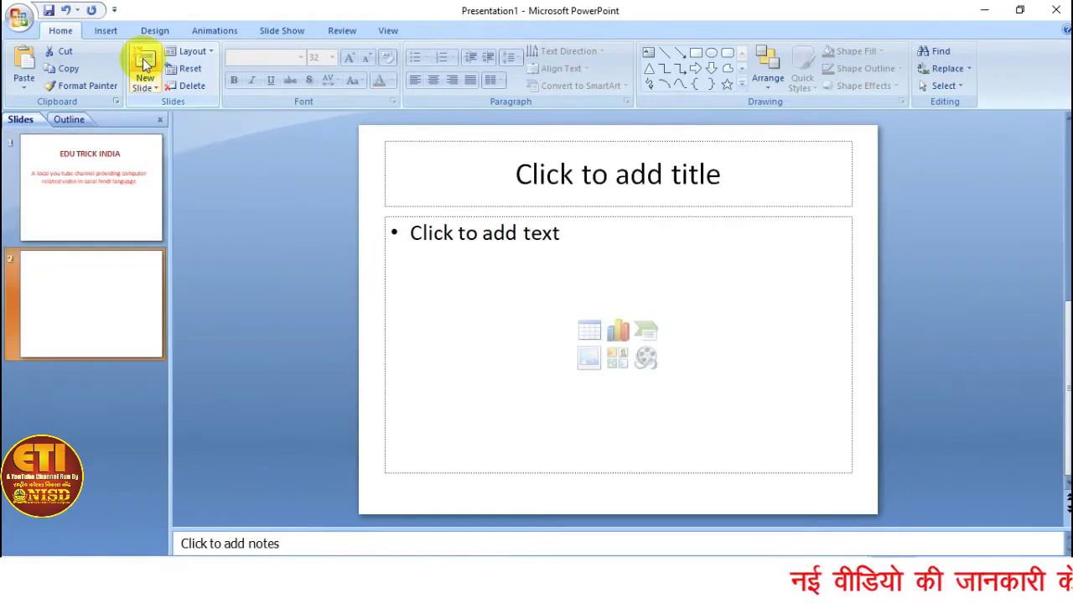
pyautogui.click(90, 282)
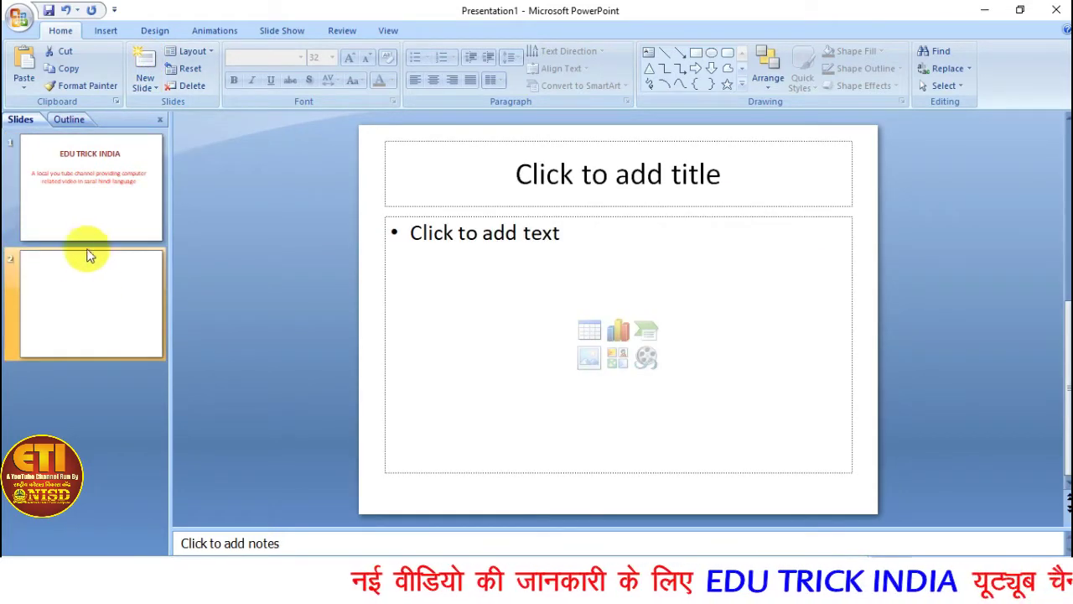
pyautogui.click(87, 181)
pyautogui.click(89, 276)
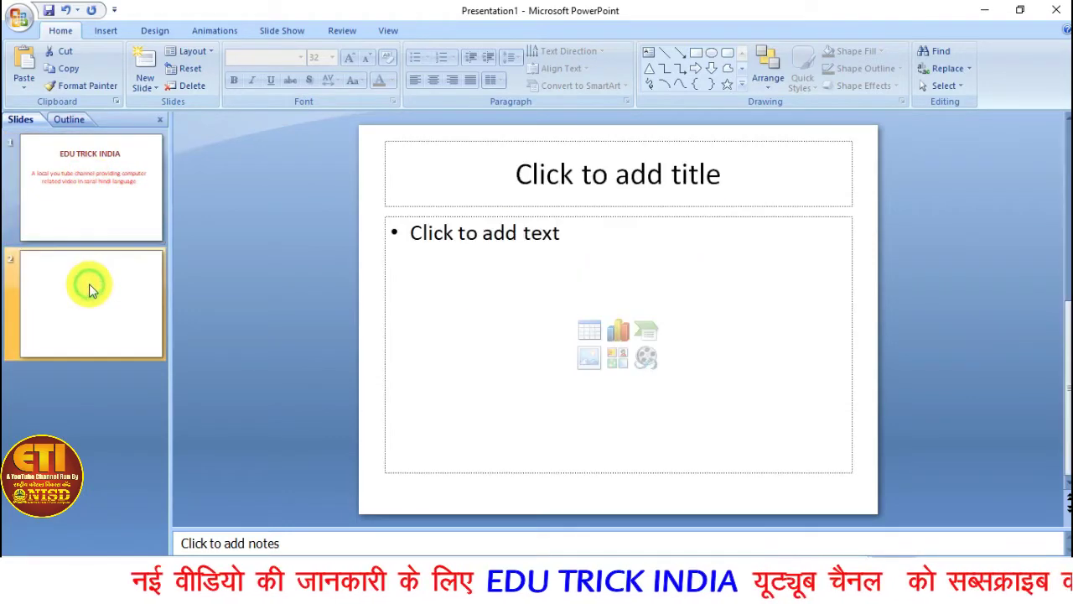
pyautogui.click(100, 192)
pyautogui.click(101, 276)
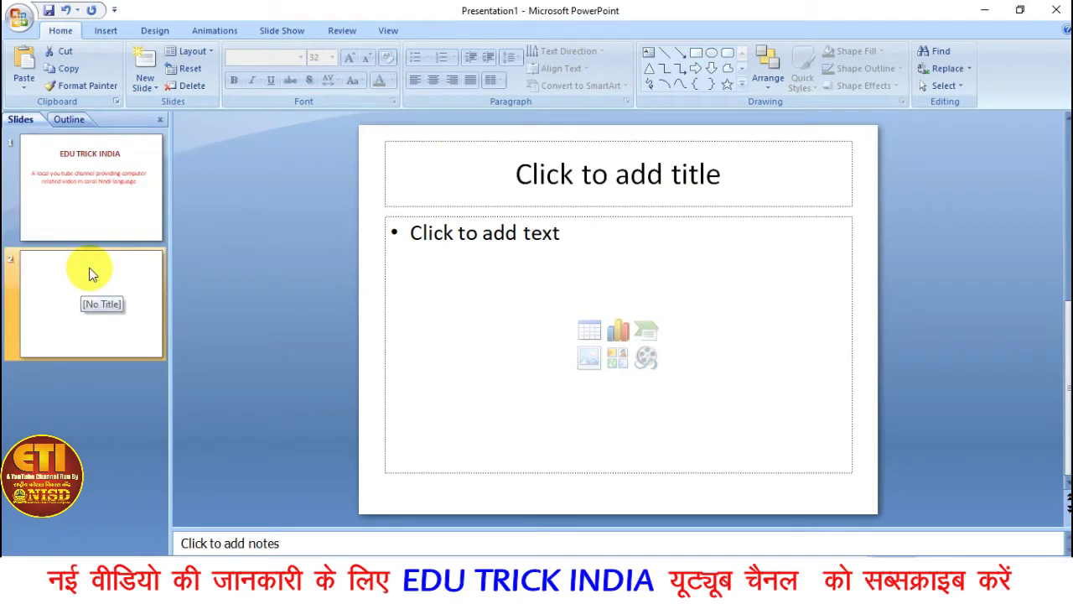
pyautogui.click(100, 288)
pyautogui.click(96, 290)
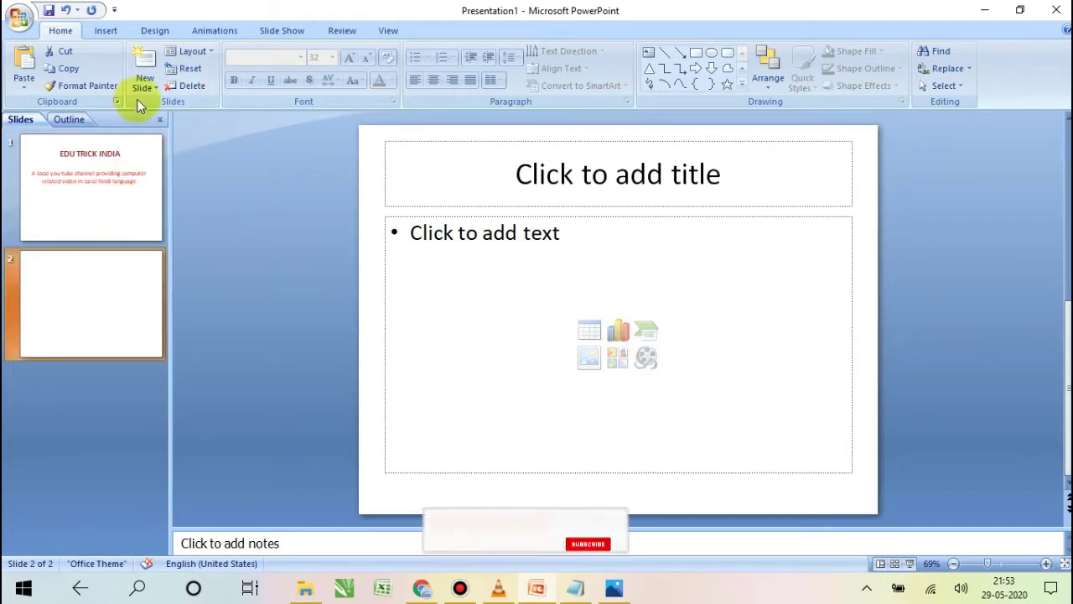
pyautogui.click(115, 264)
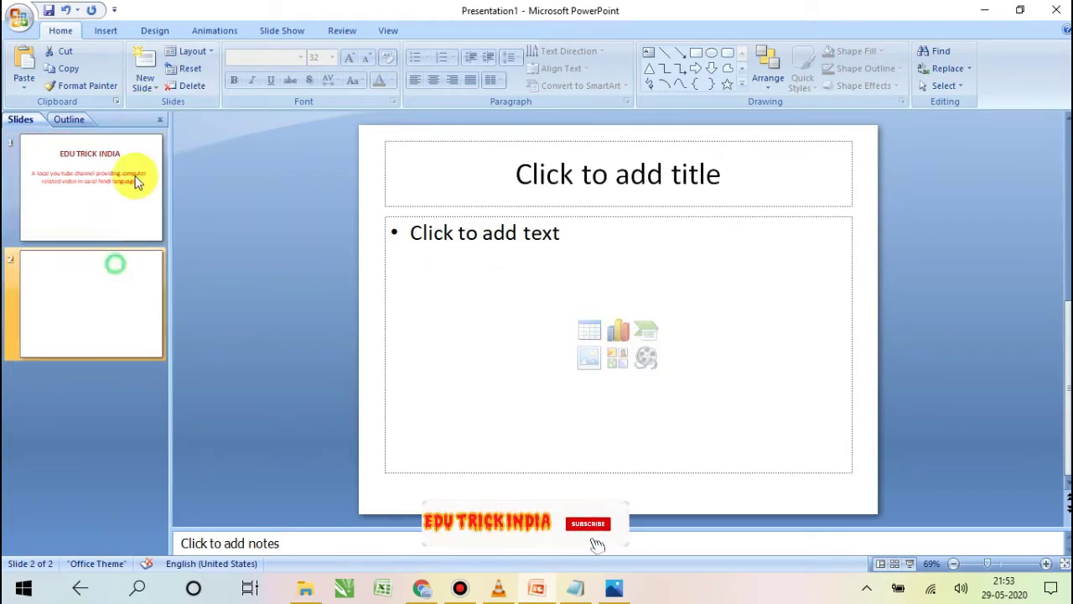
# Delete the empty slide 2, leaving only the EDU TRICK INDIA title slide
pyautogui.click(192, 87)
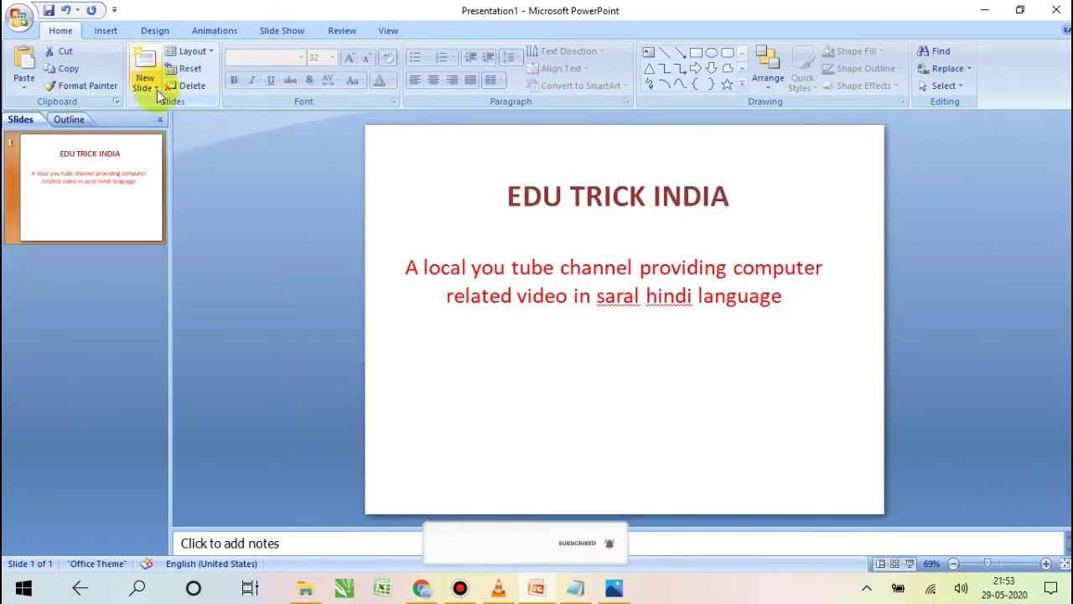
pyautogui.click(157, 92)
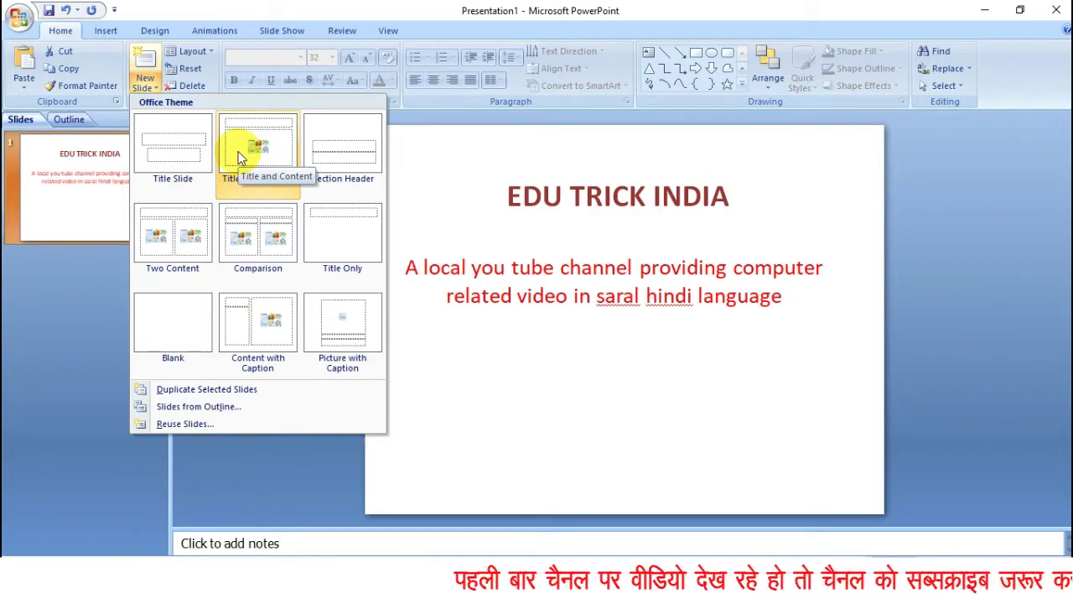
# Add a Section Header slide titled 'EDU TRICK INDIA' with the line 'Computer educational video'
pyautogui.click(356, 156)
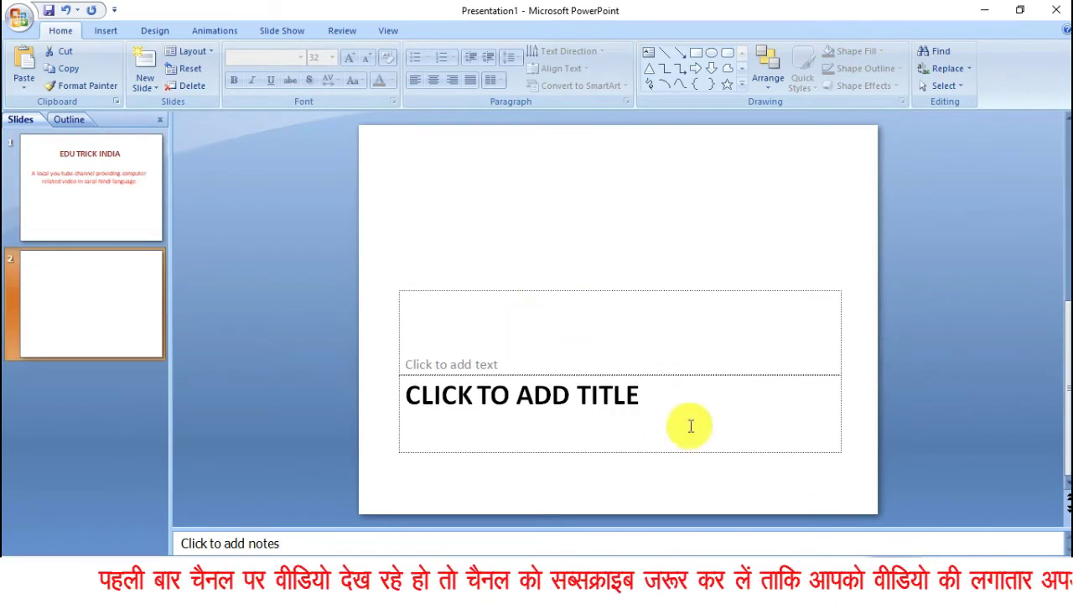
pyautogui.click(691, 426)
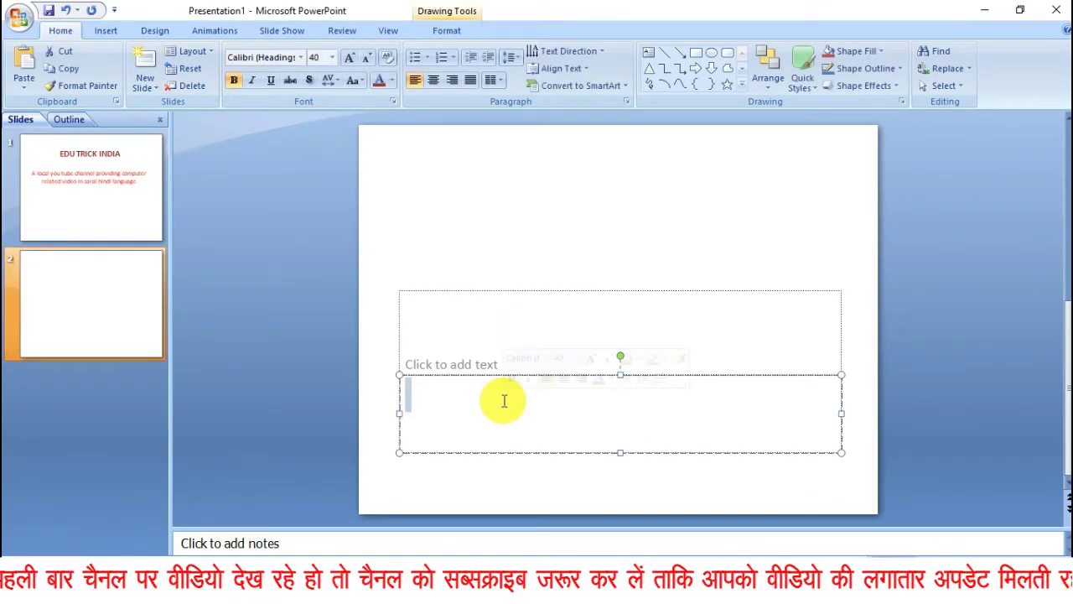
pyautogui.write('EDU TRICK INDIA')
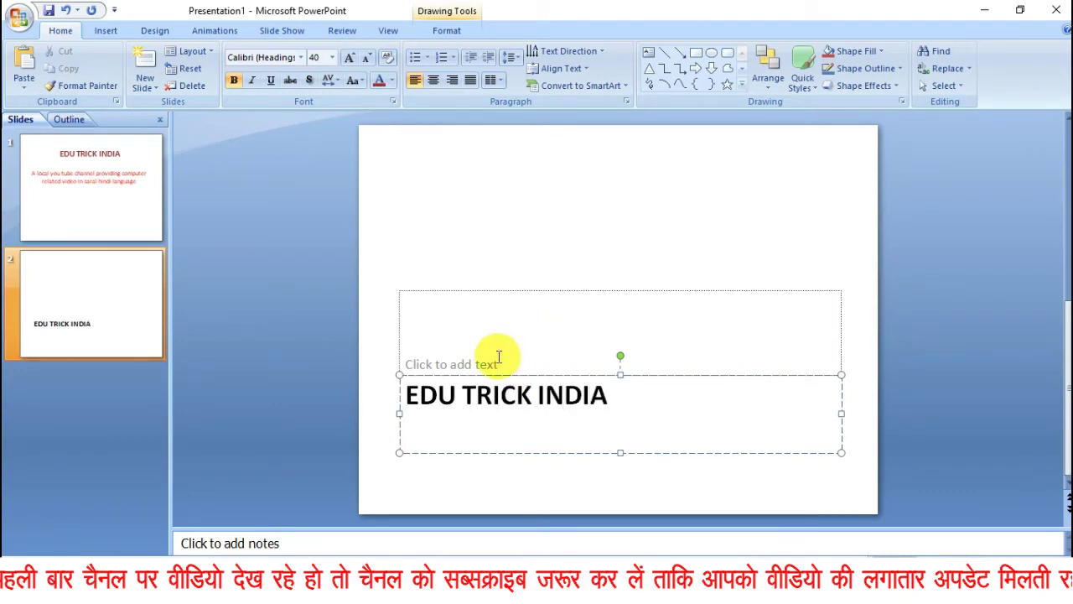
pyautogui.click(499, 357)
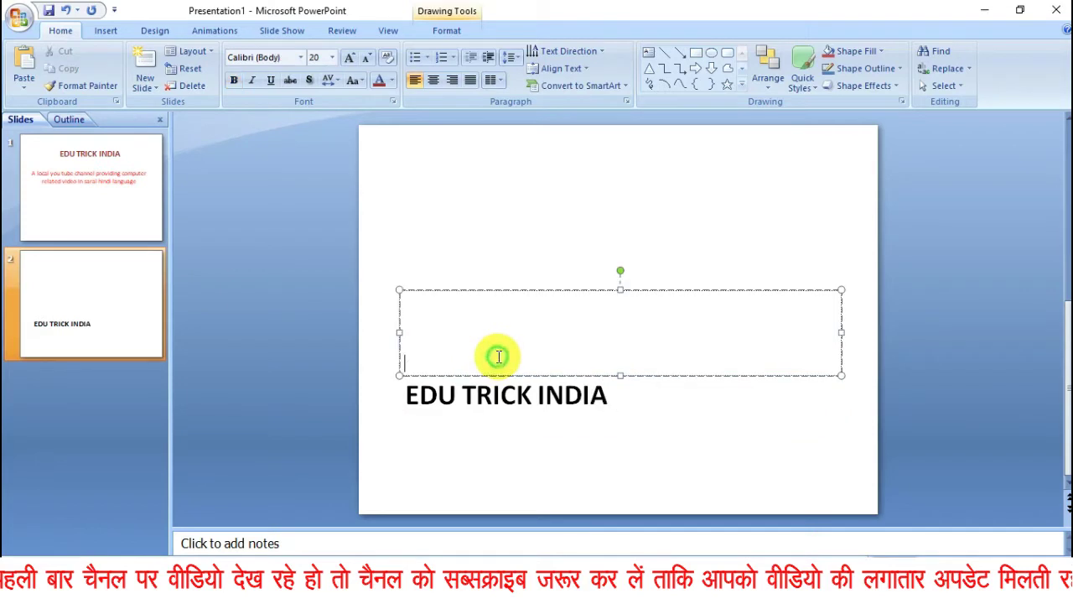
pyautogui.write('co')
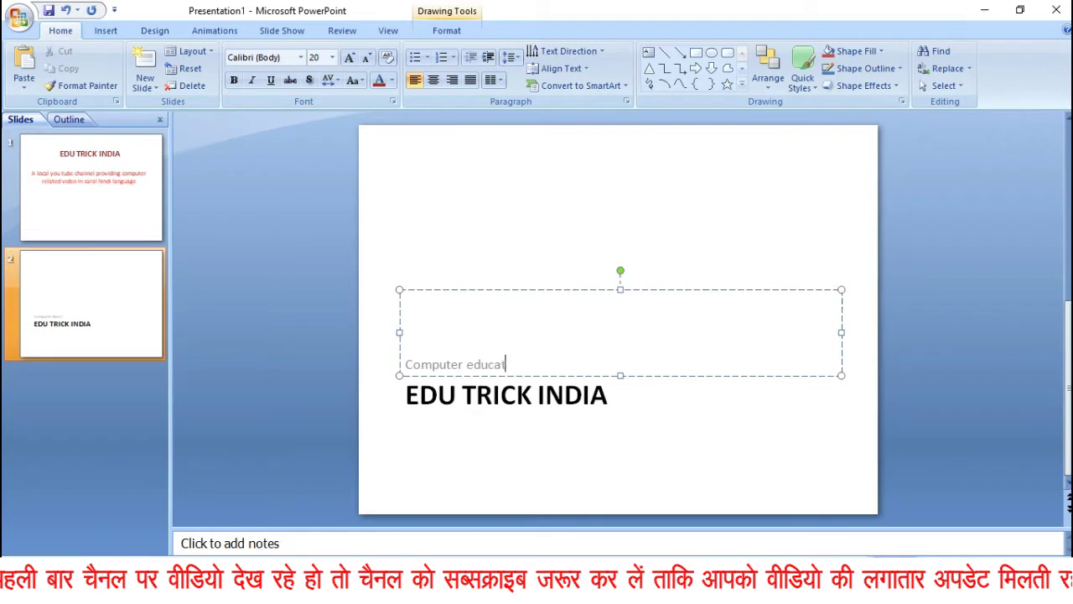
pyautogui.write('al video')
pyautogui.click(528, 253)
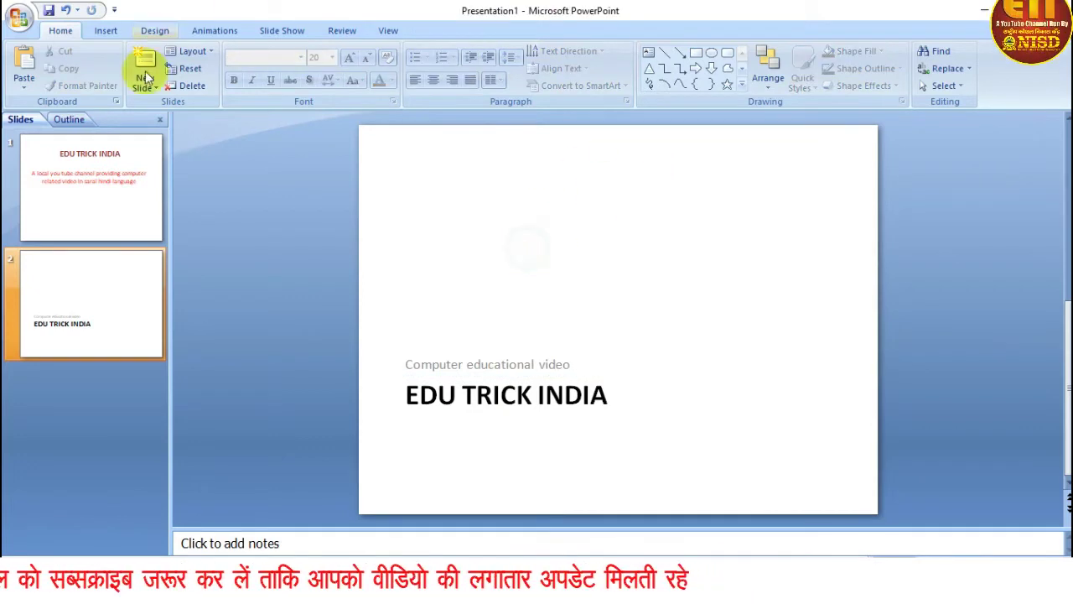
# Add a Two Content slide and set up a 2-column, 6-row table in its left box
pyautogui.click(145, 84)
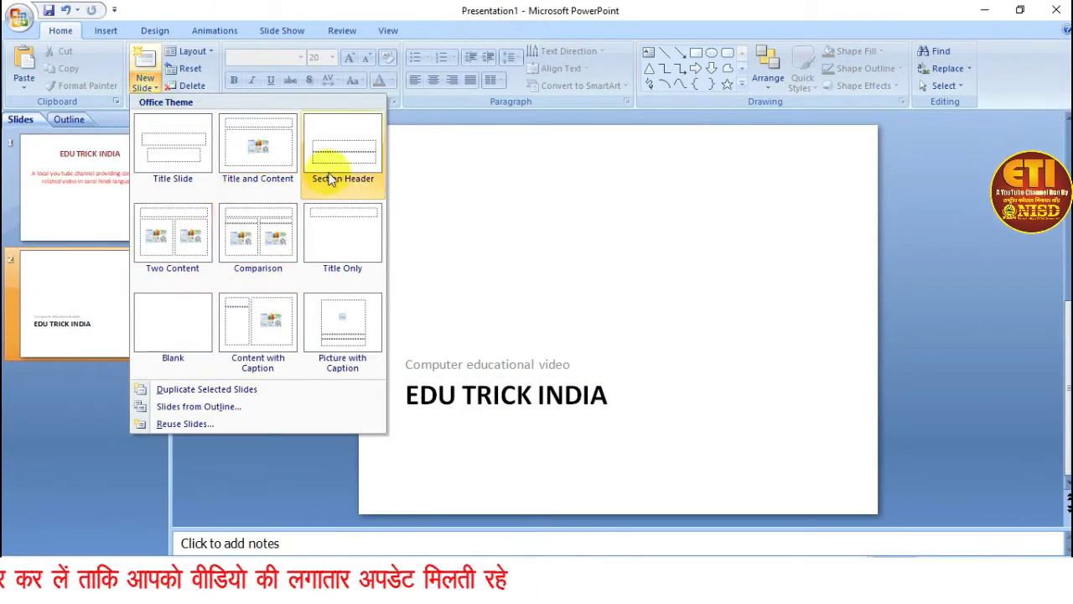
pyautogui.click(175, 236)
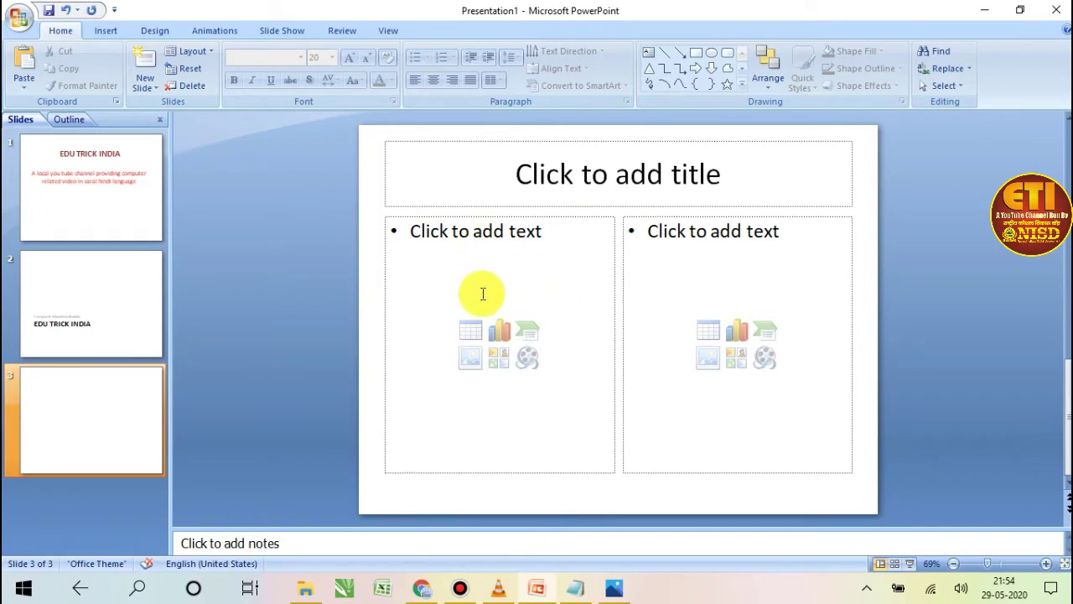
pyautogui.click(471, 330)
pyautogui.write('2')
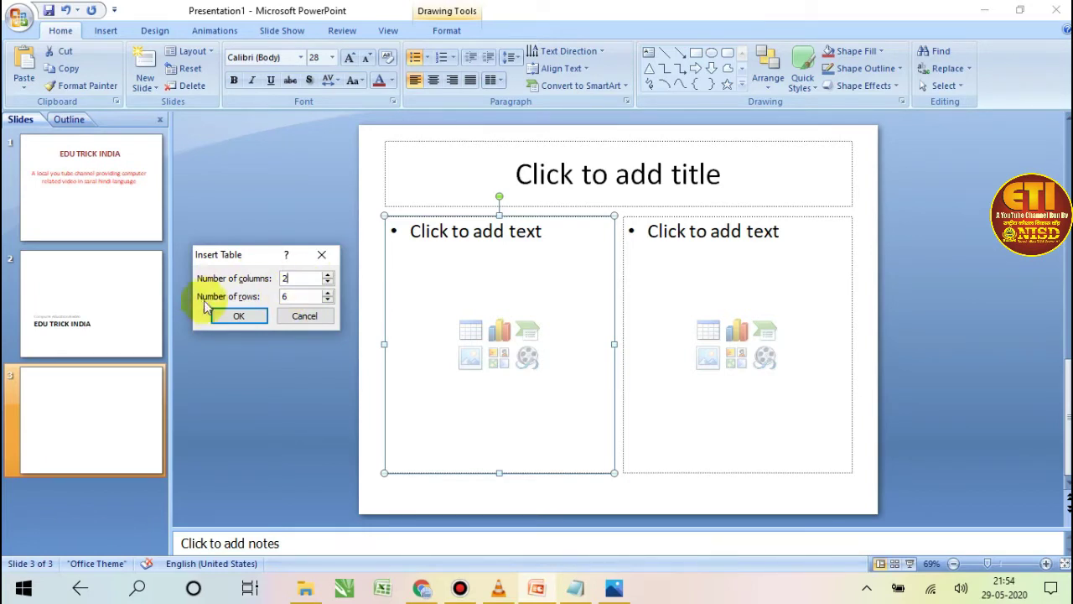
pyautogui.click(229, 319)
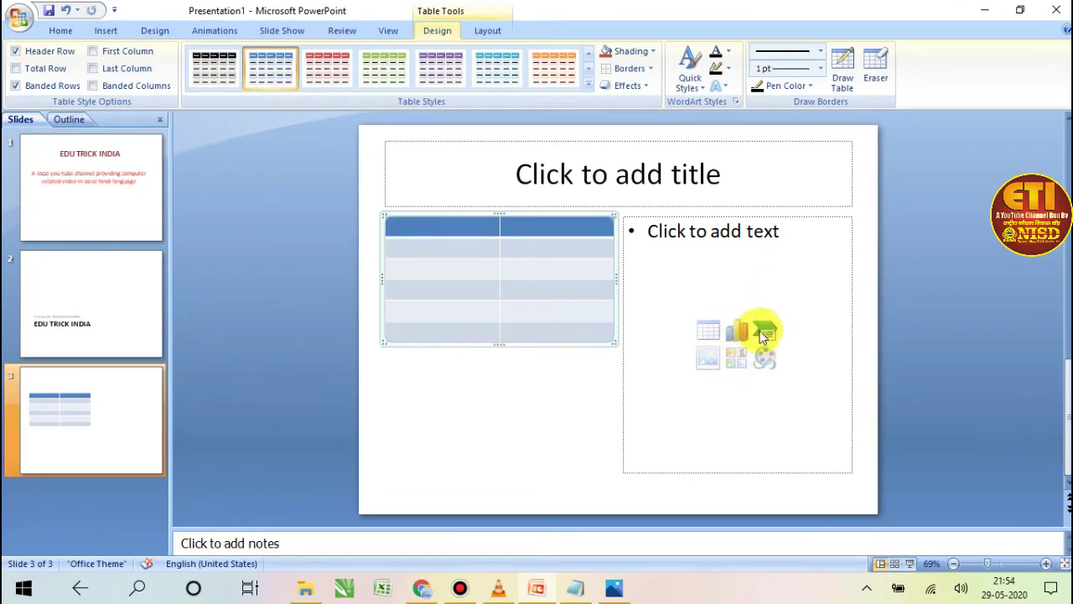
# Insert the group photo jpg from Saved Pictures into the right box, aligned with the table top
pyautogui.click(709, 360)
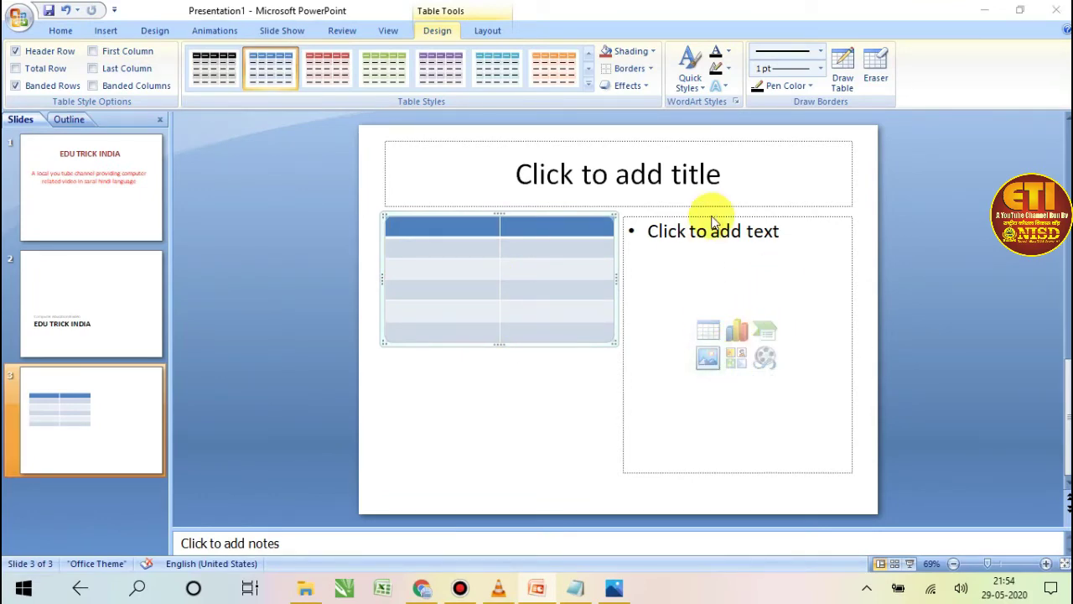
pyautogui.doubleClick(294, 141)
pyautogui.click(176, 149)
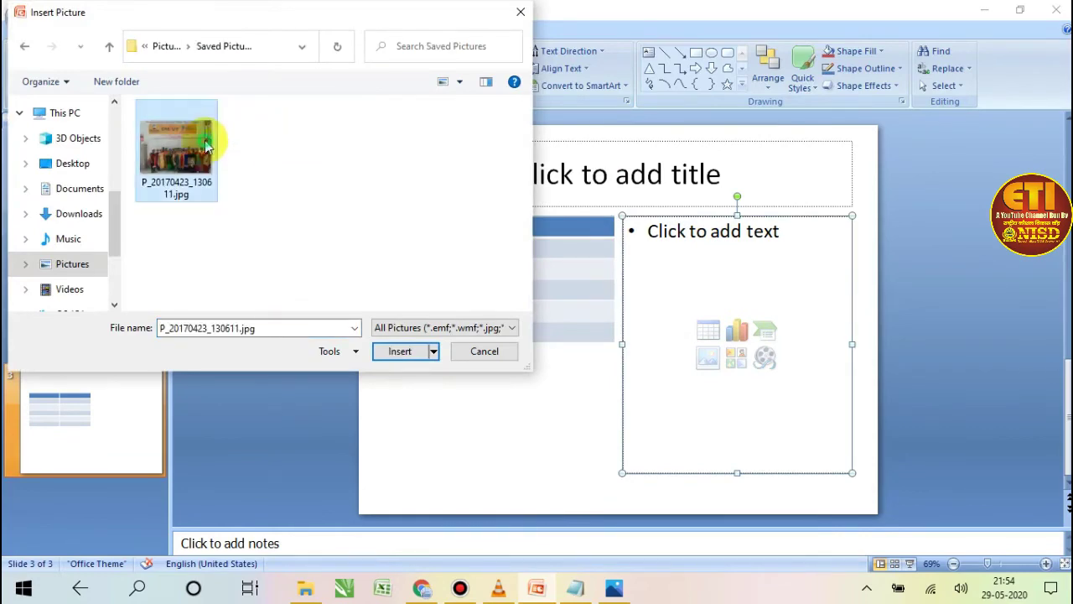
pyautogui.click(400, 351)
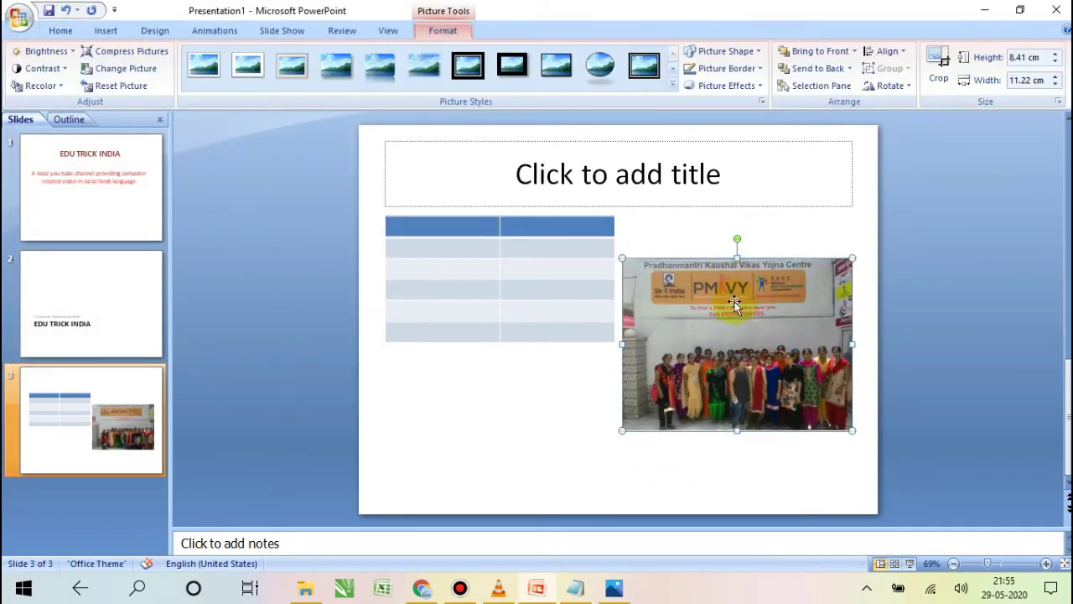
pyautogui.moveTo(729, 273); pyautogui.dragTo(727, 231)
pyautogui.click(565, 411)
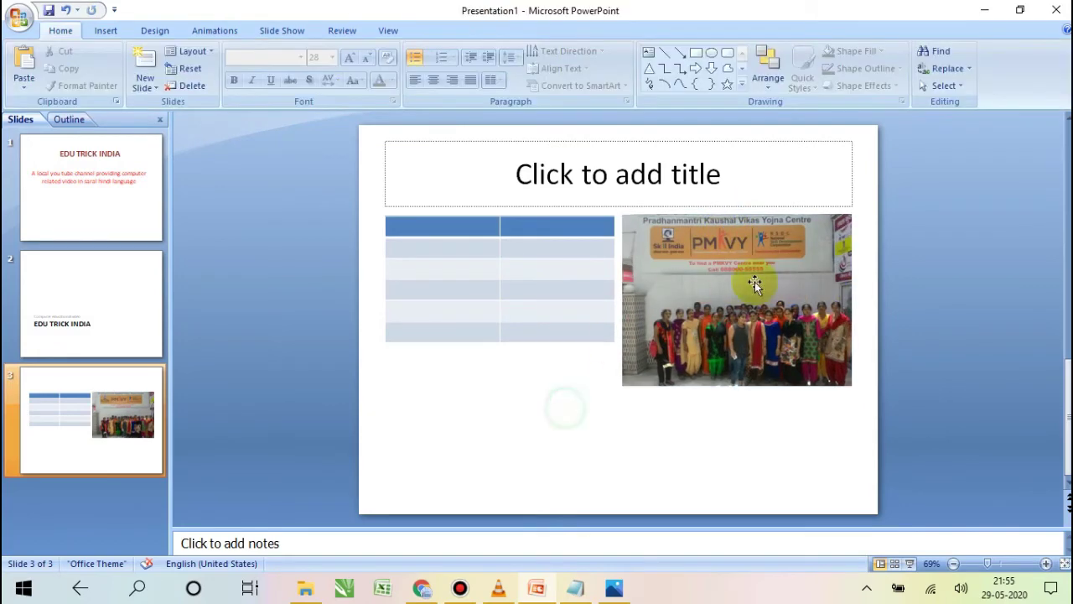
pyautogui.click(761, 282)
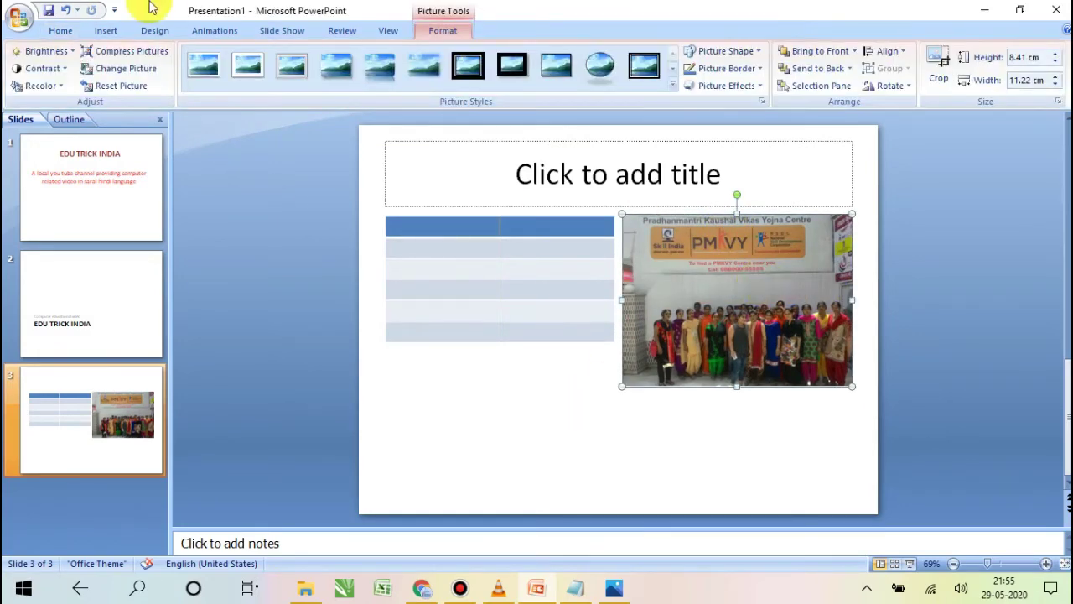
pyautogui.click(62, 31)
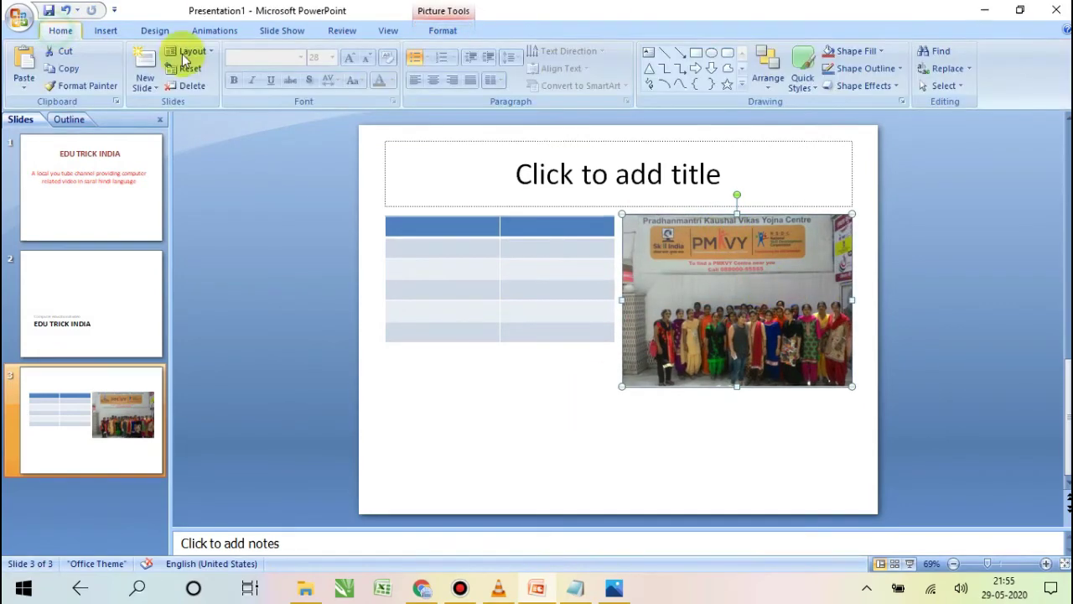
pyautogui.click(148, 84)
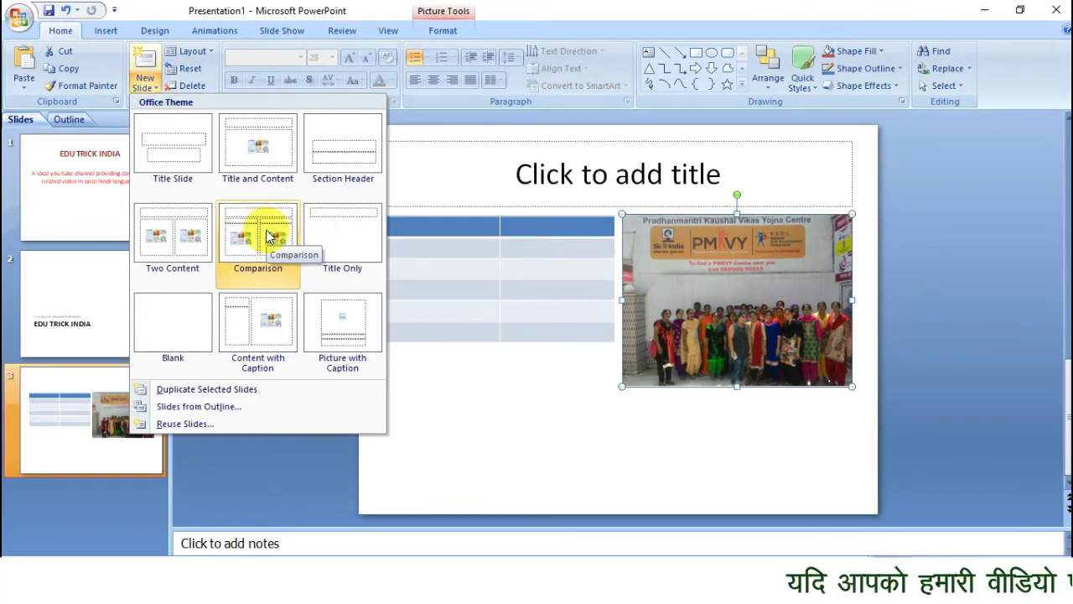
# Add a fourth slide with the Title Only layout, leaving its title empty
pyautogui.click(335, 240)
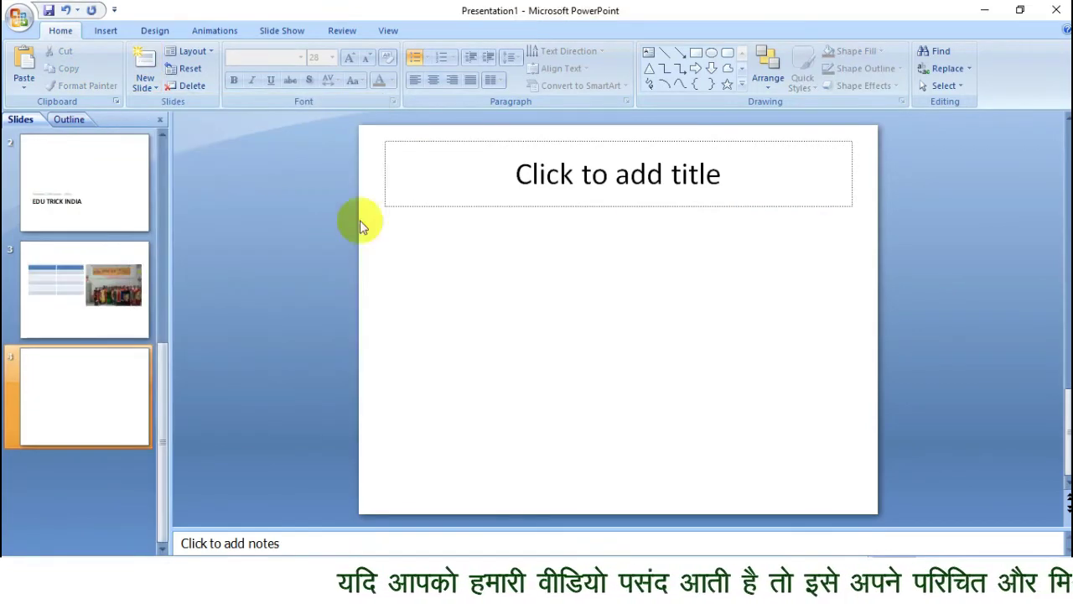
pyautogui.click(642, 179)
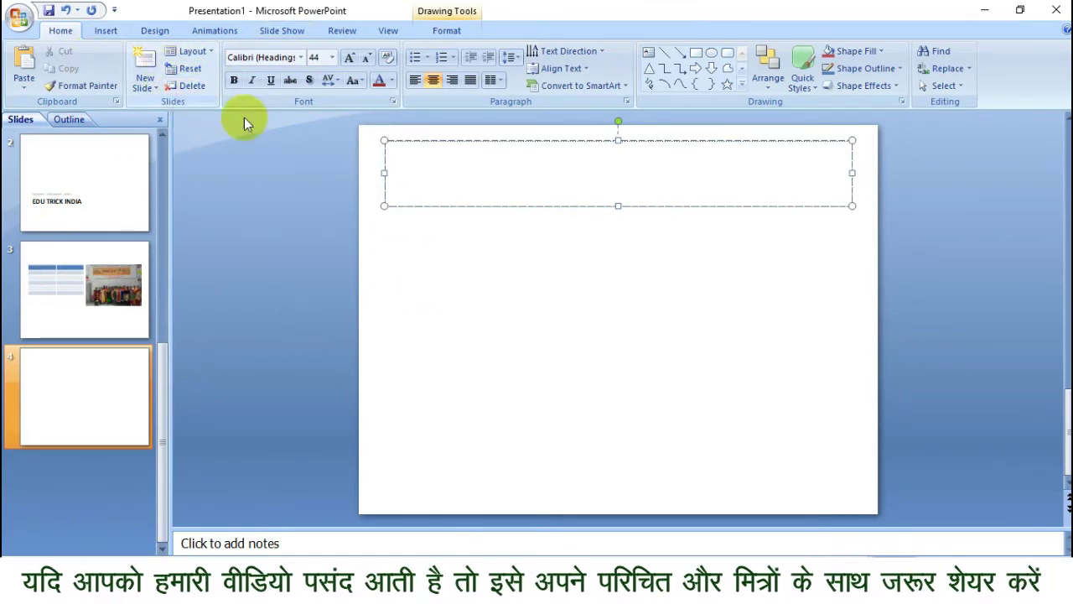
pyautogui.click(106, 33)
pyautogui.click(61, 31)
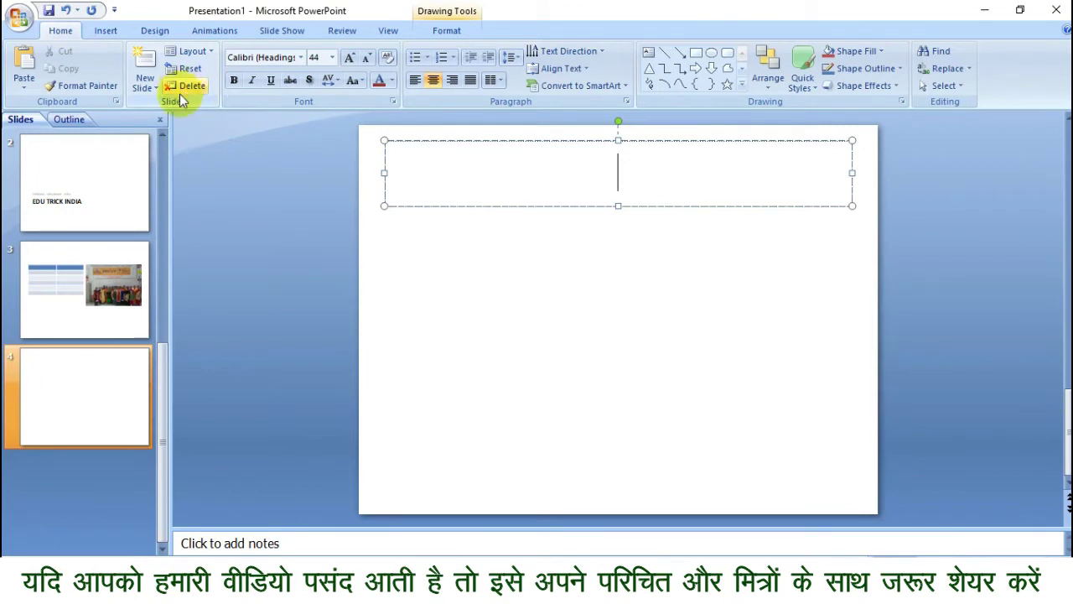
pyautogui.click(156, 87)
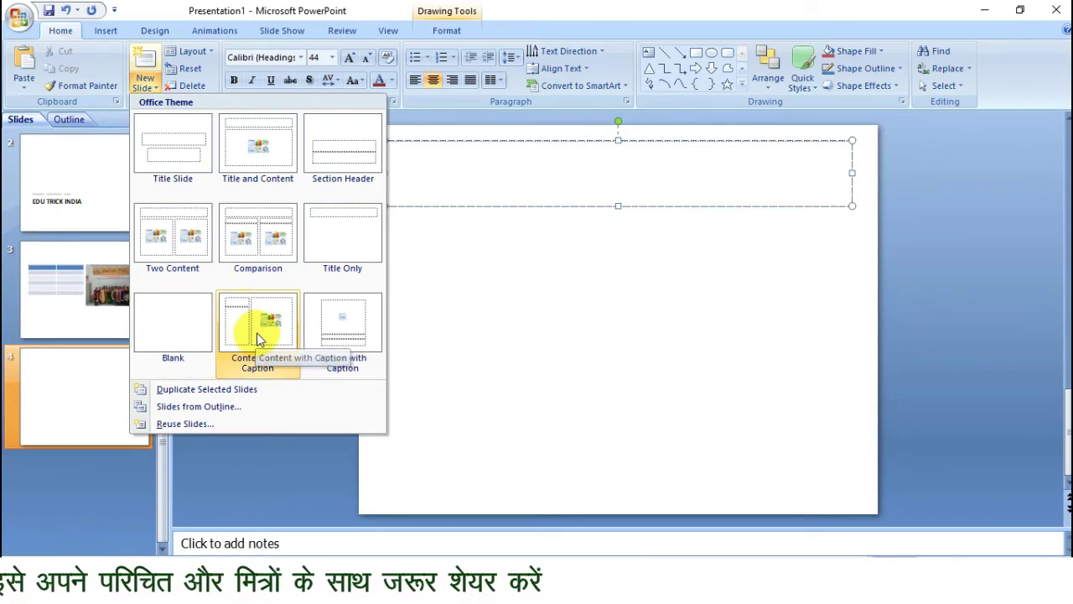
# Add a Content with Caption slide, leaving its content area empty
pyautogui.click(255, 332)
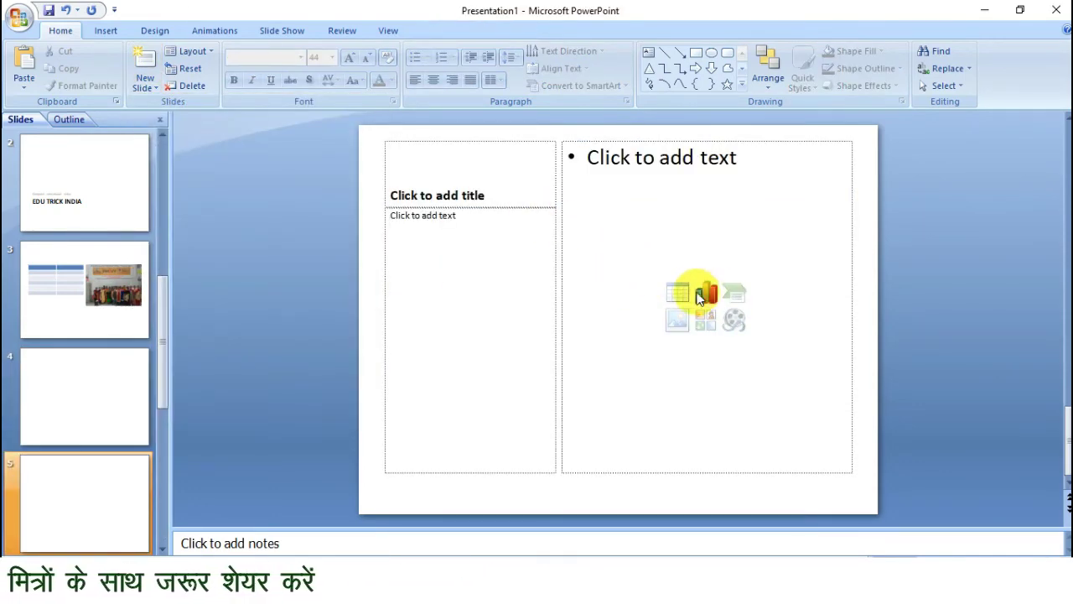
pyautogui.click(680, 292)
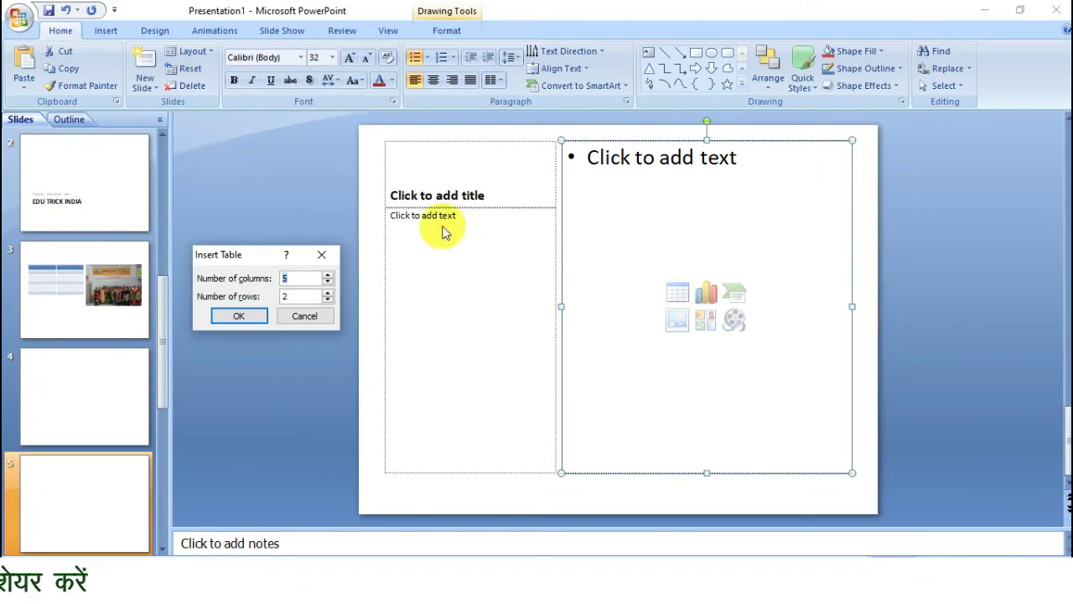
pyautogui.click(307, 316)
# Add a Picture with Caption slide holding P_20170423_130611.jpg, with empty caption placeholders
pyautogui.click(157, 89)
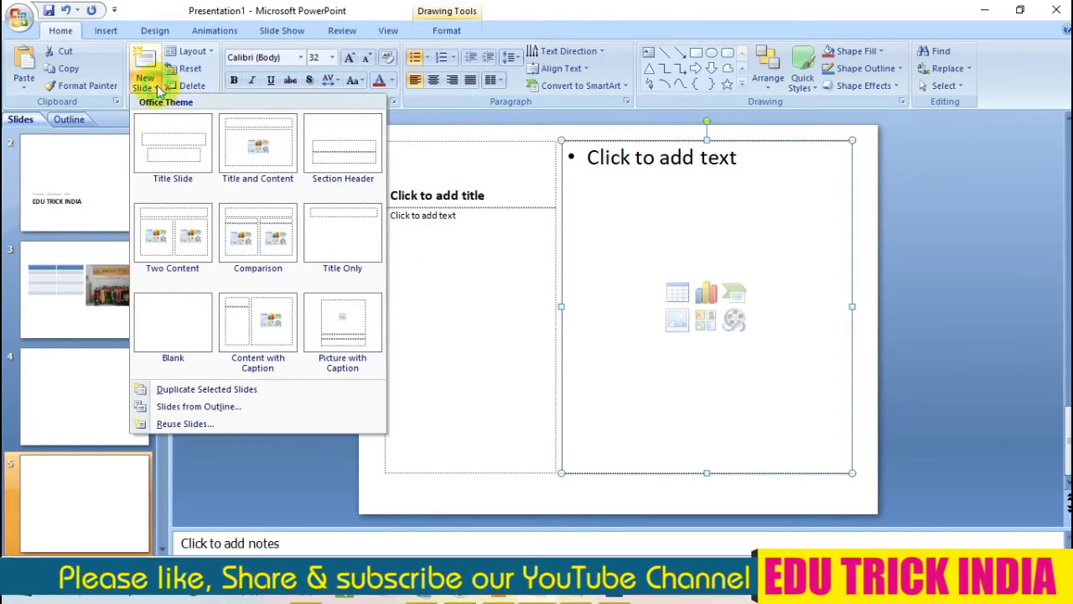
pyautogui.click(347, 315)
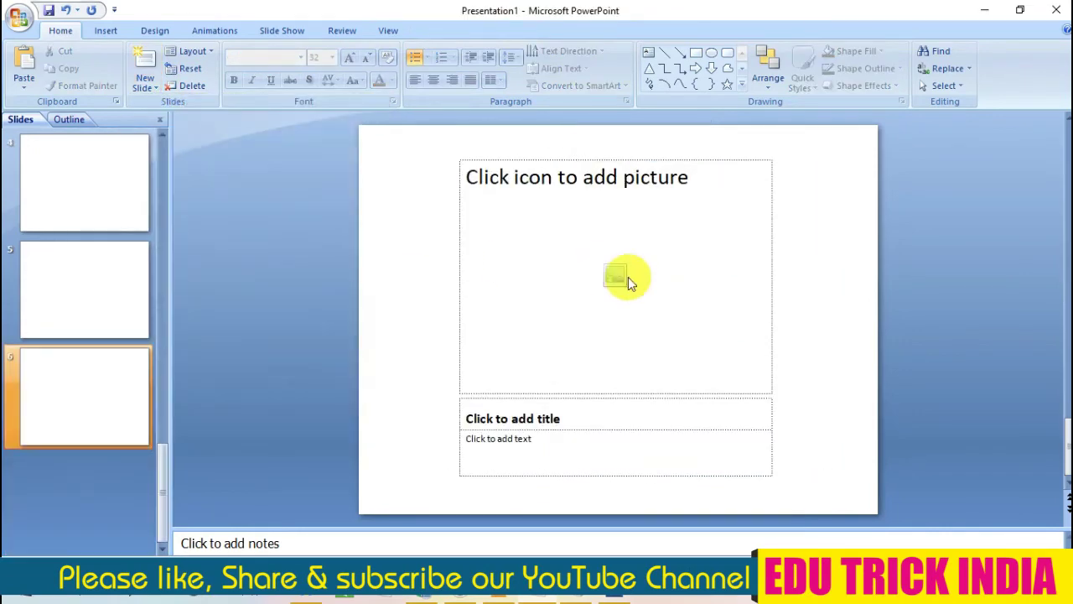
pyautogui.click(638, 239)
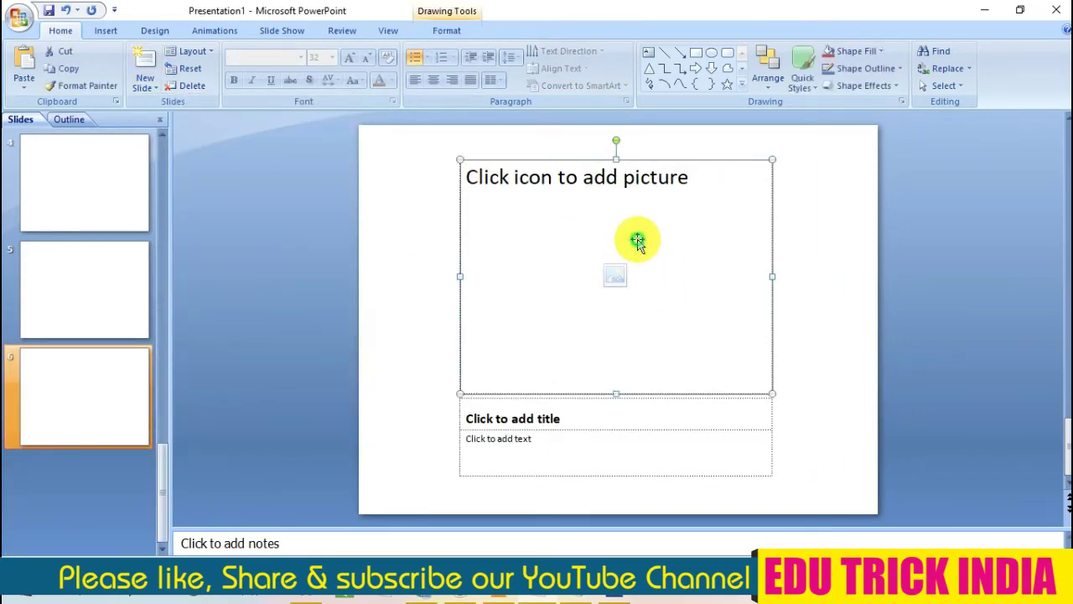
pyautogui.click(615, 275)
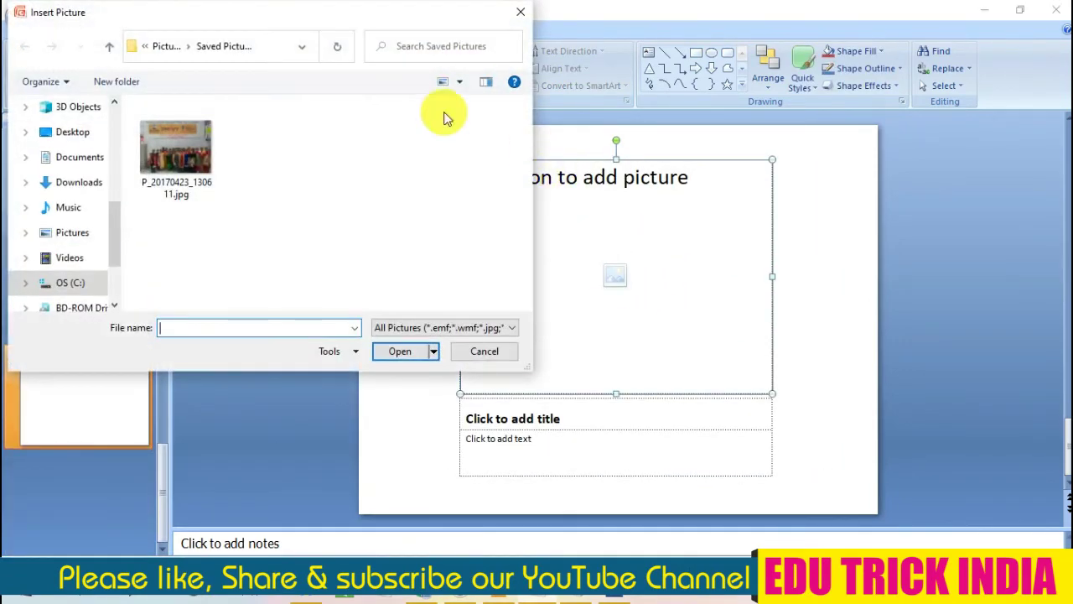
pyautogui.click(217, 147)
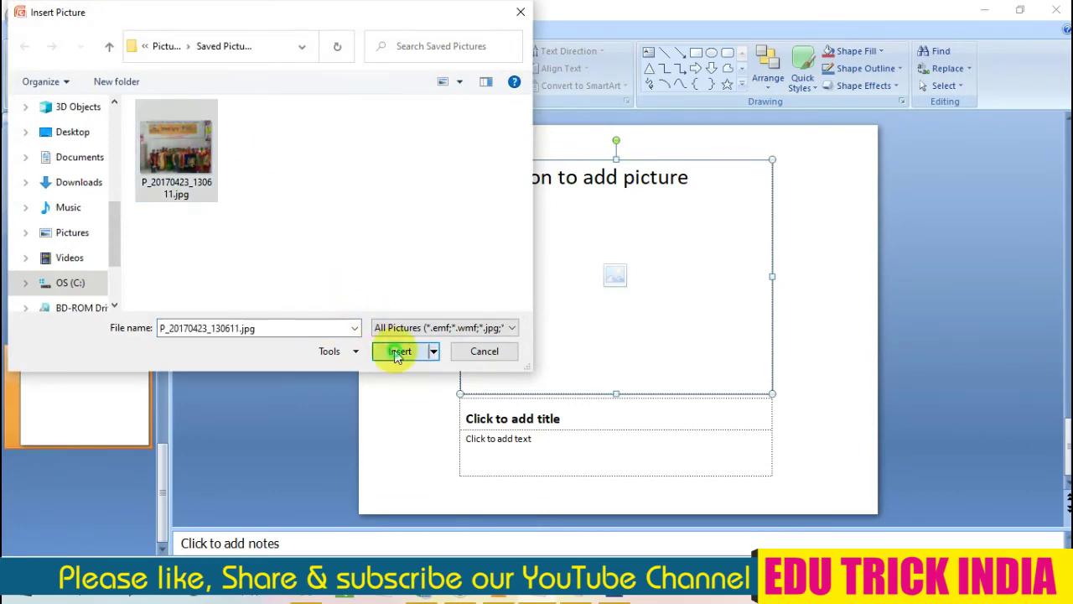
pyautogui.click(395, 351)
pyautogui.click(569, 413)
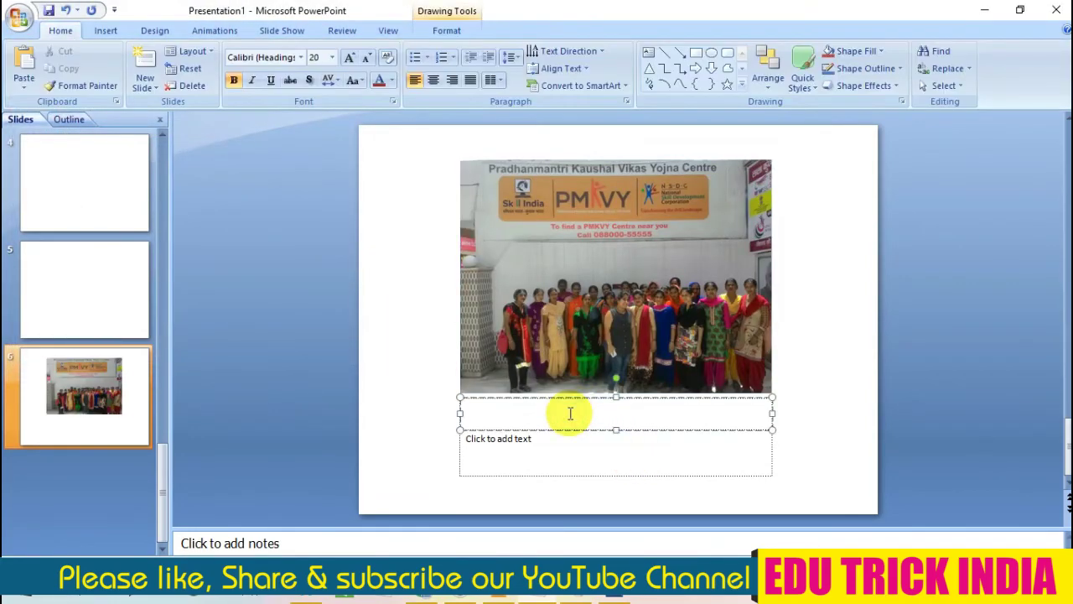
pyautogui.click(546, 446)
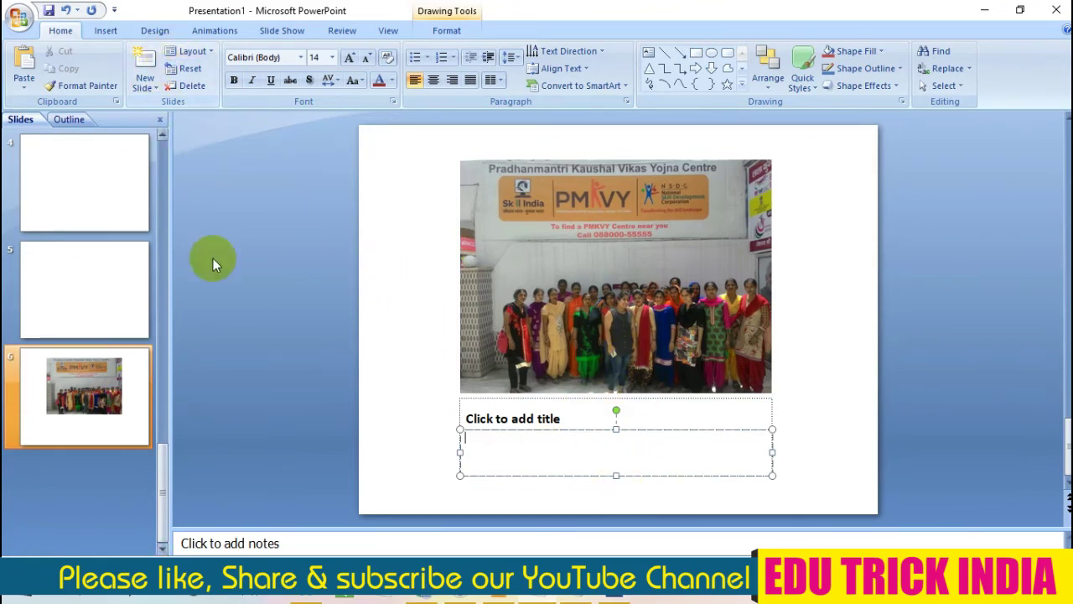
pyautogui.click(97, 373)
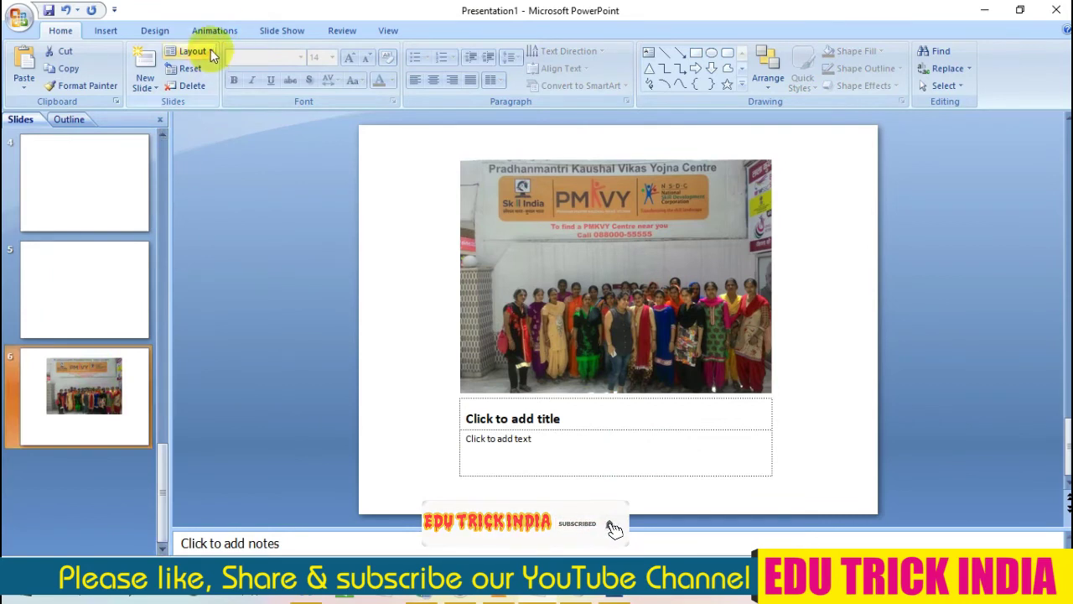
# Switch slide 6 to the Blank layout, delete its group photo, then go to slide 5
pyautogui.click(210, 52)
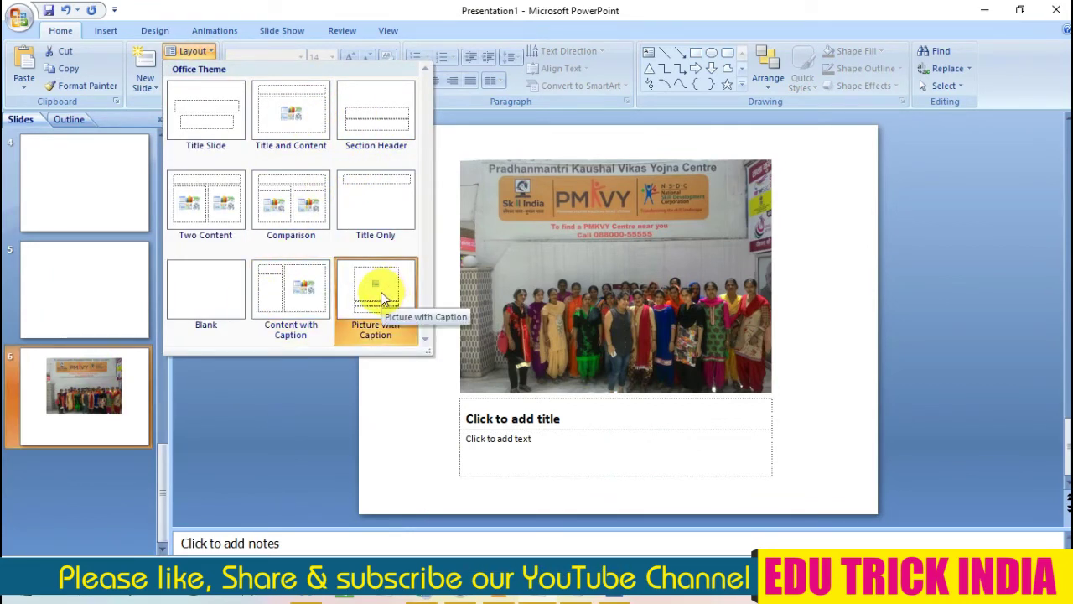
pyautogui.click(207, 291)
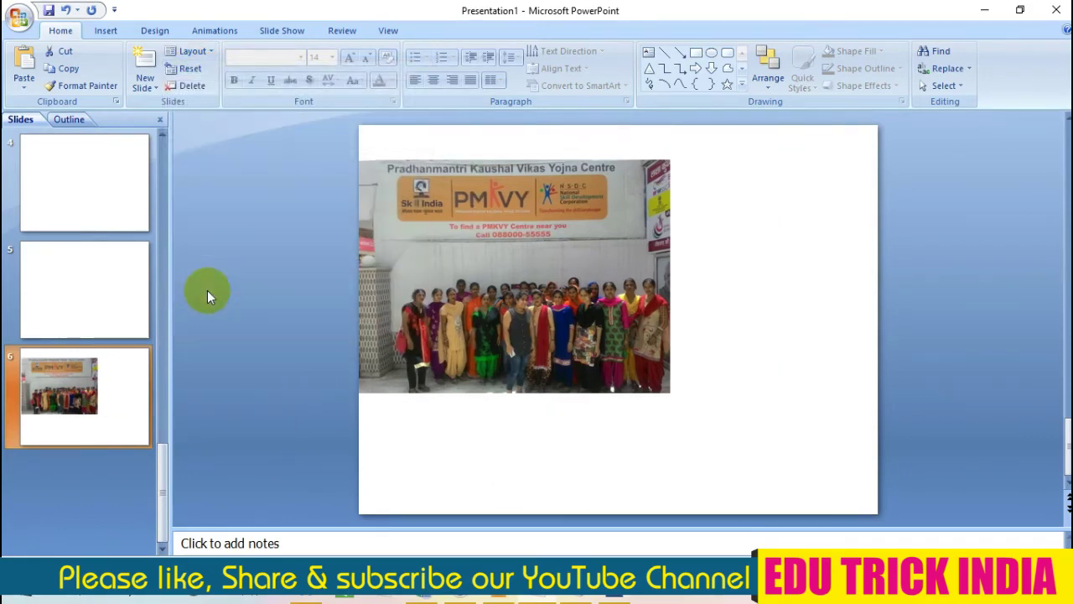
pyautogui.moveTo(508, 227); pyautogui.dragTo(673, 357)
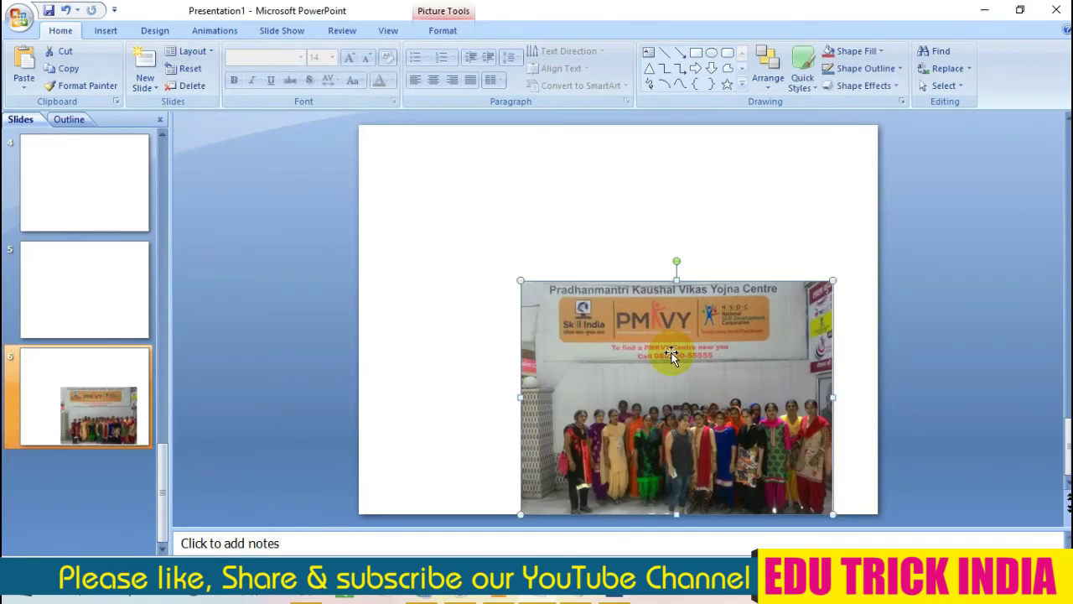
pyautogui.press('Delete')
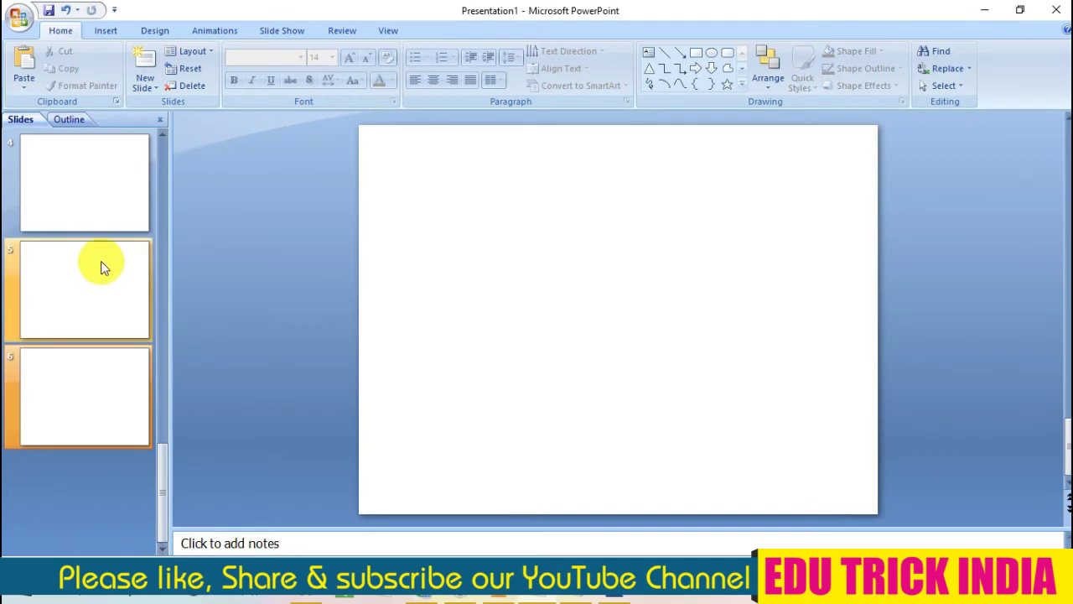
pyautogui.click(101, 267)
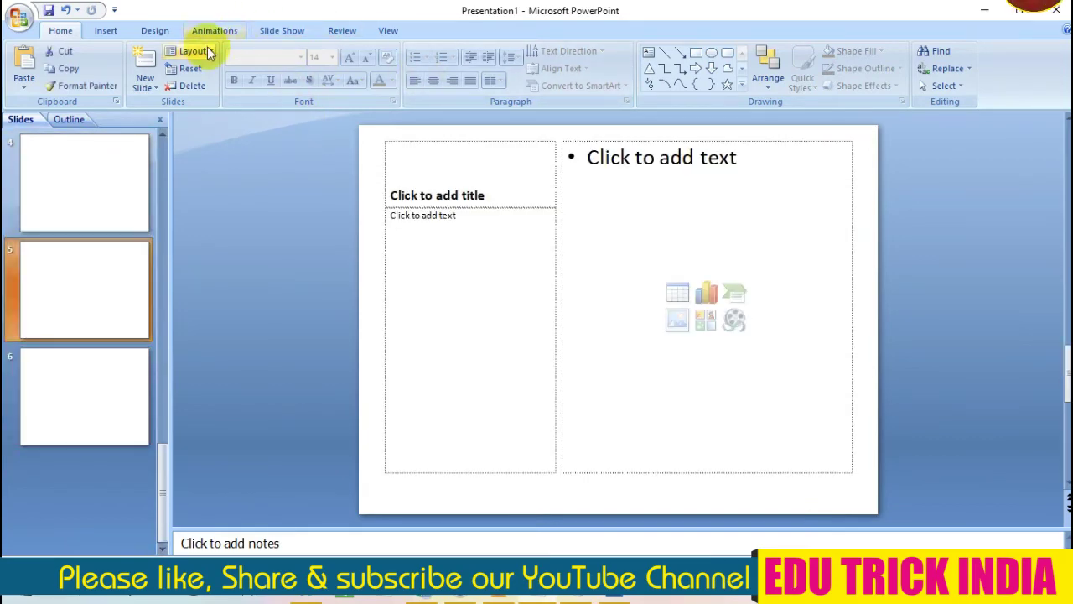
pyautogui.click(208, 51)
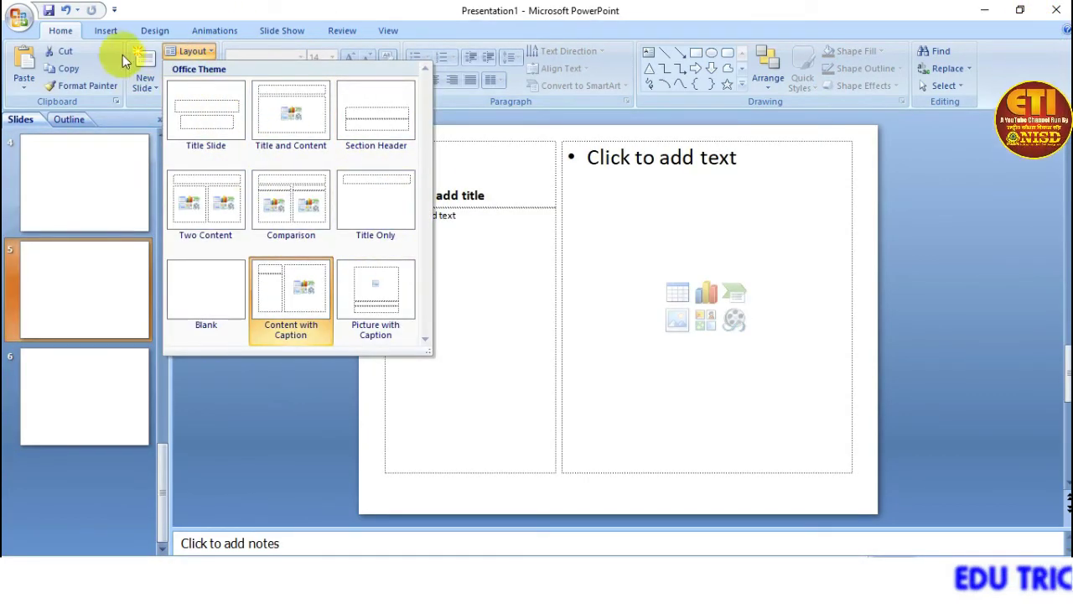
pyautogui.click(124, 58)
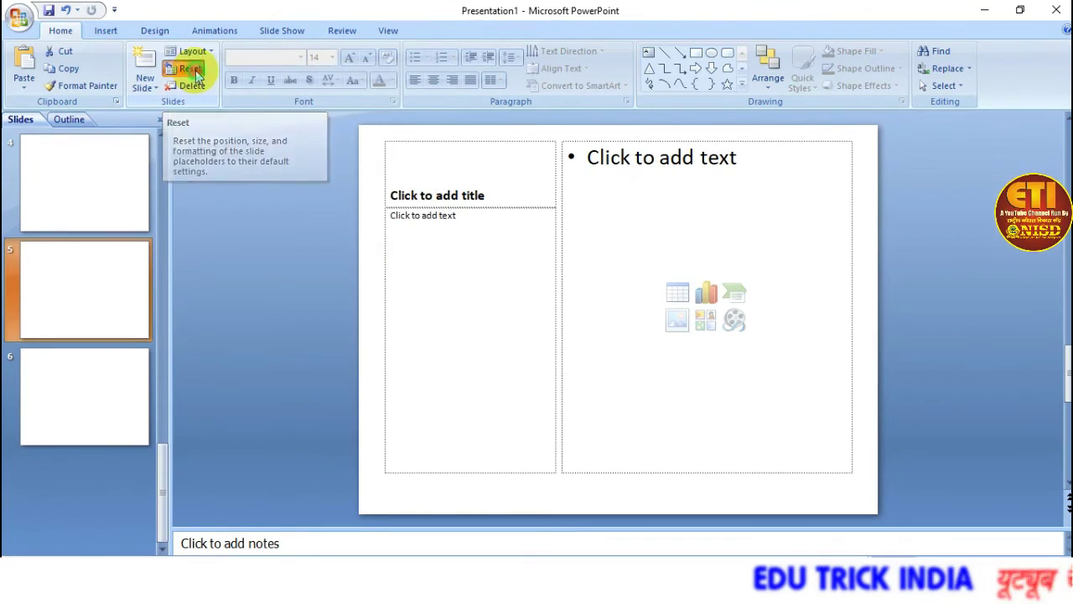
pyautogui.click(191, 69)
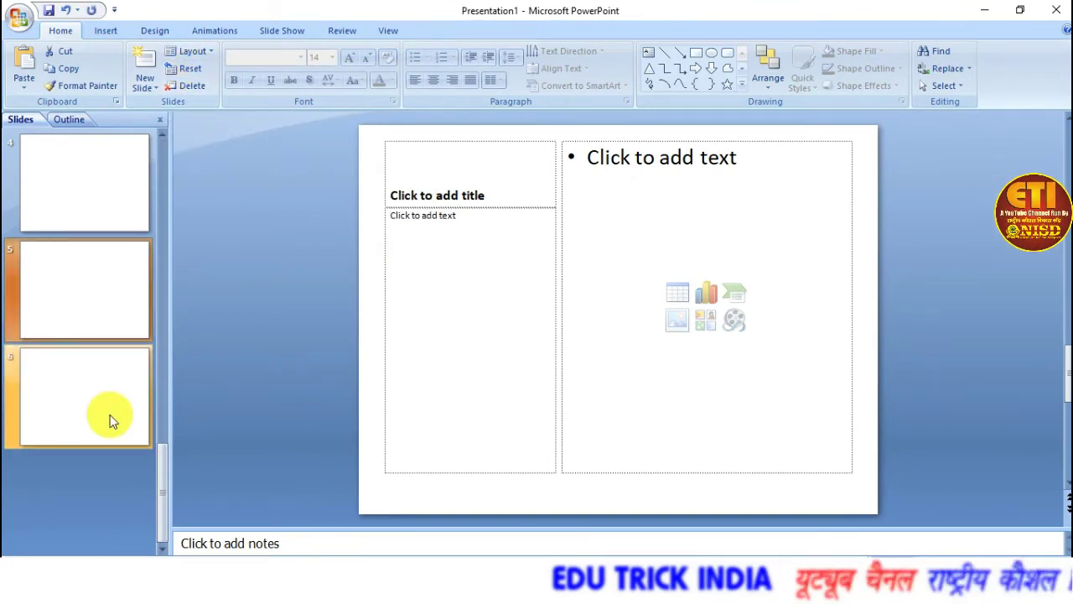
pyautogui.click(104, 292)
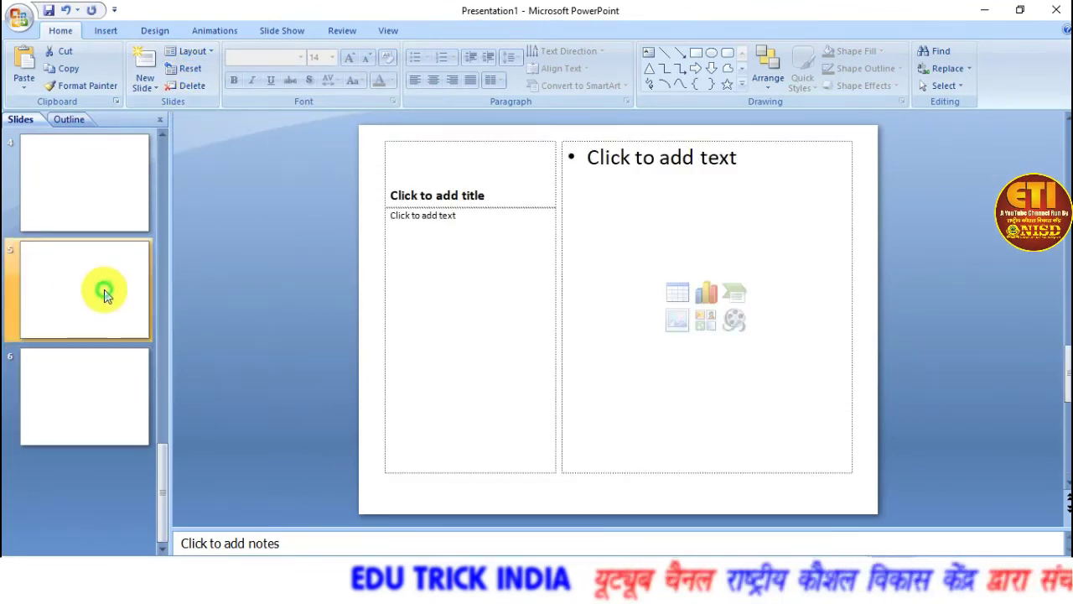
pyautogui.click(492, 190)
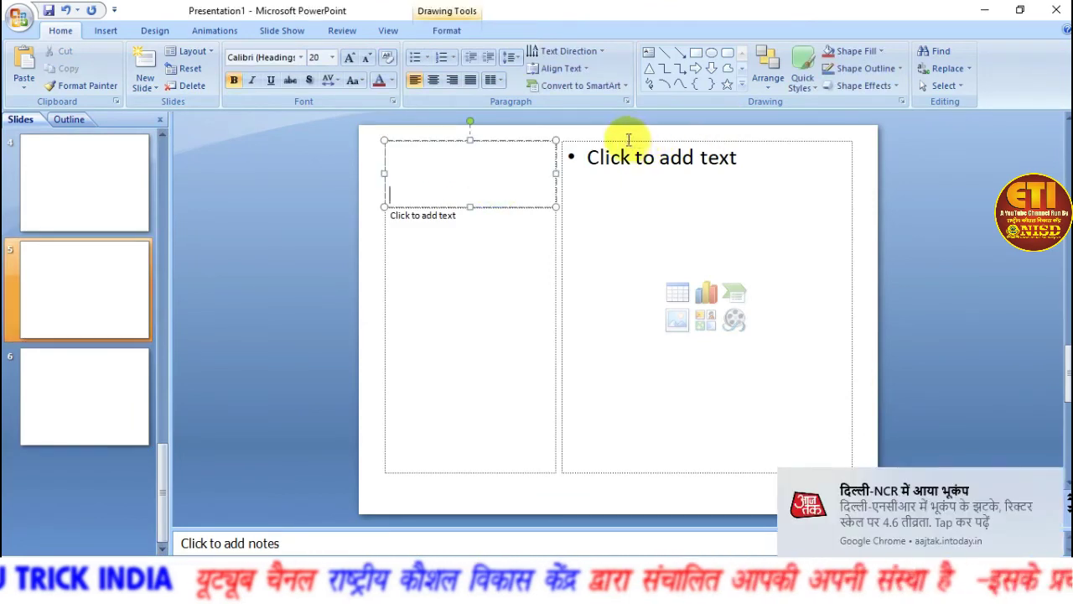
pyautogui.click(1050, 483)
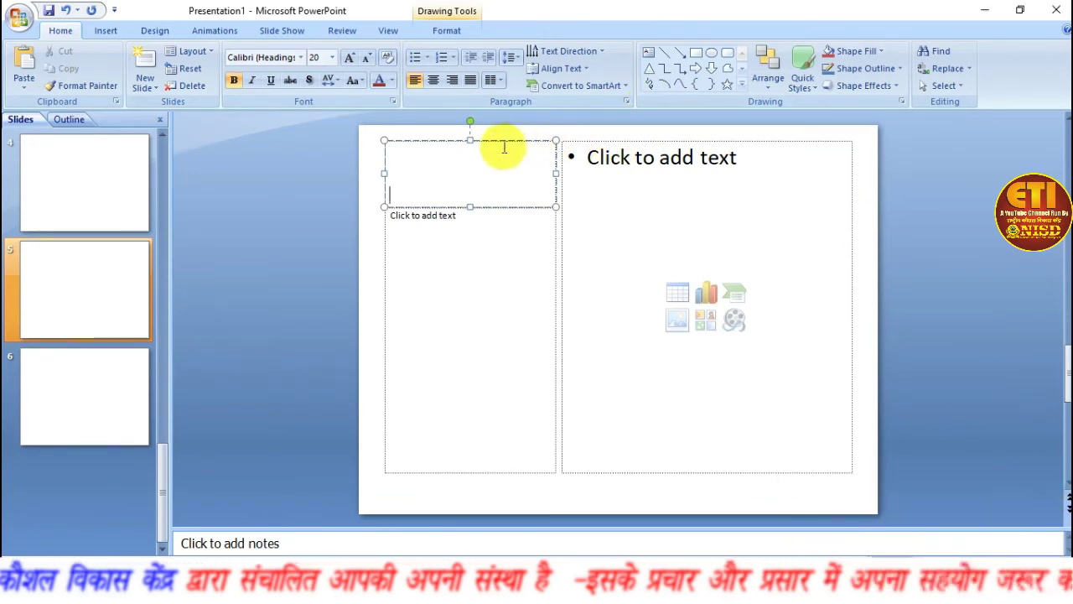
pyautogui.moveTo(497, 142); pyautogui.dragTo(675, 286)
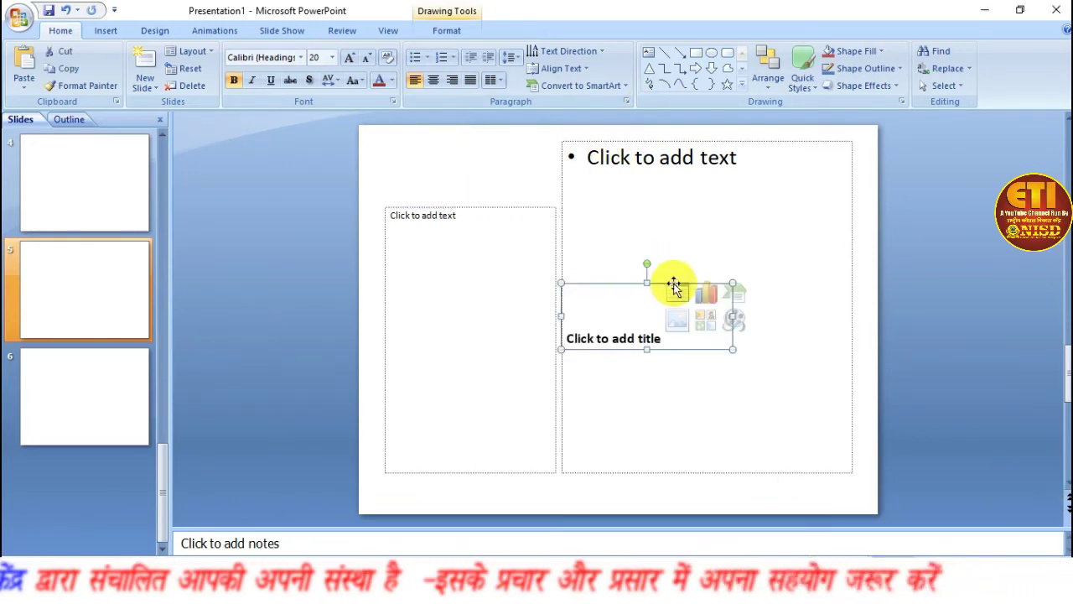
pyautogui.click(737, 137)
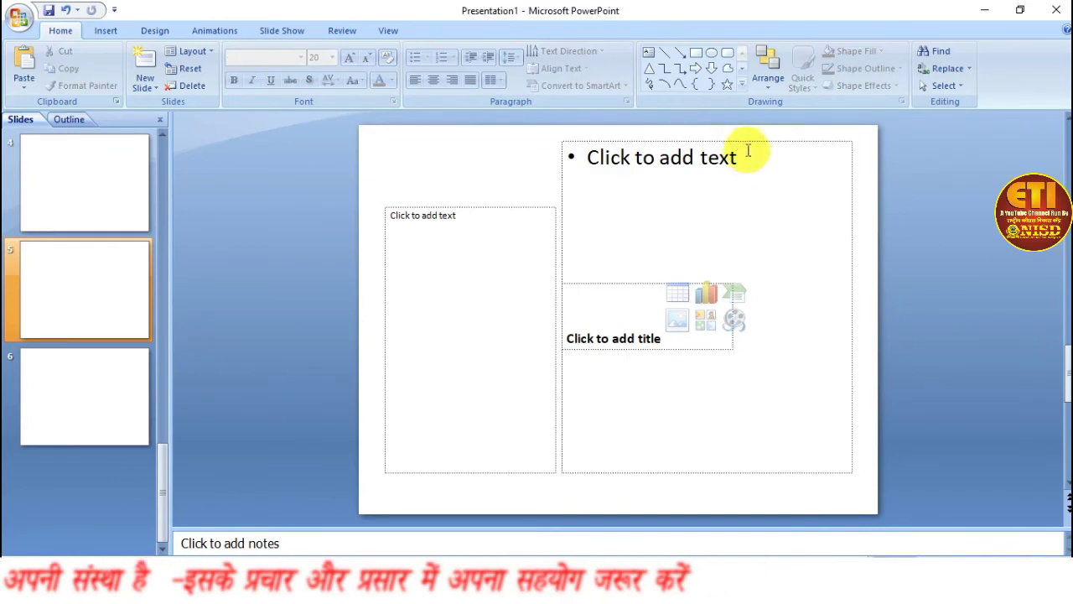
pyautogui.moveTo(731, 144)
pyautogui.mouseDown()
pyautogui.moveTo(784, 195)
pyautogui.moveTo(787, 217)
pyautogui.mouseUp()
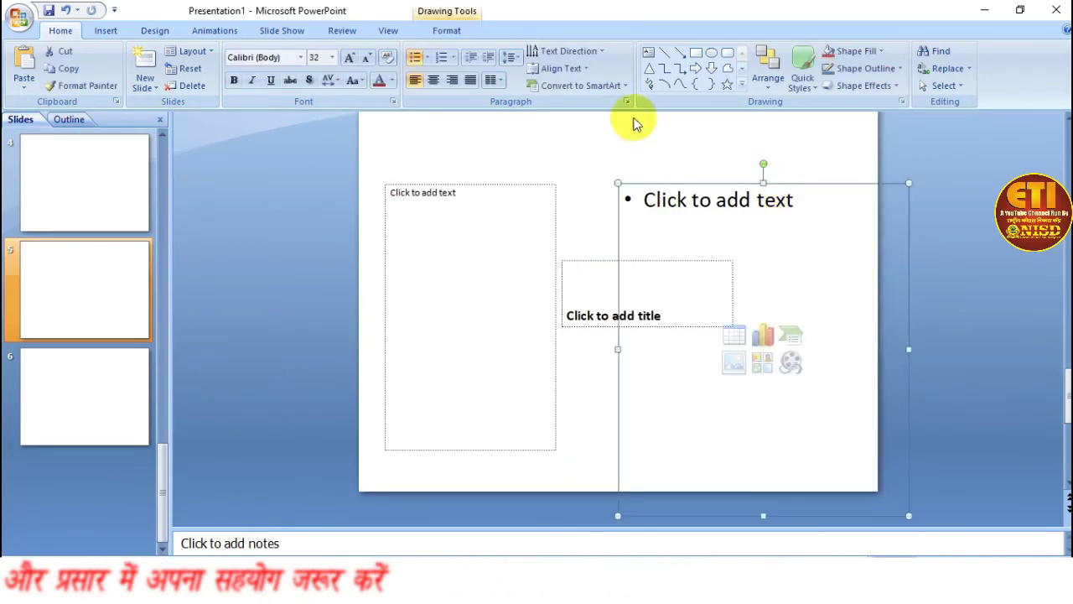
pyautogui.click(191, 69)
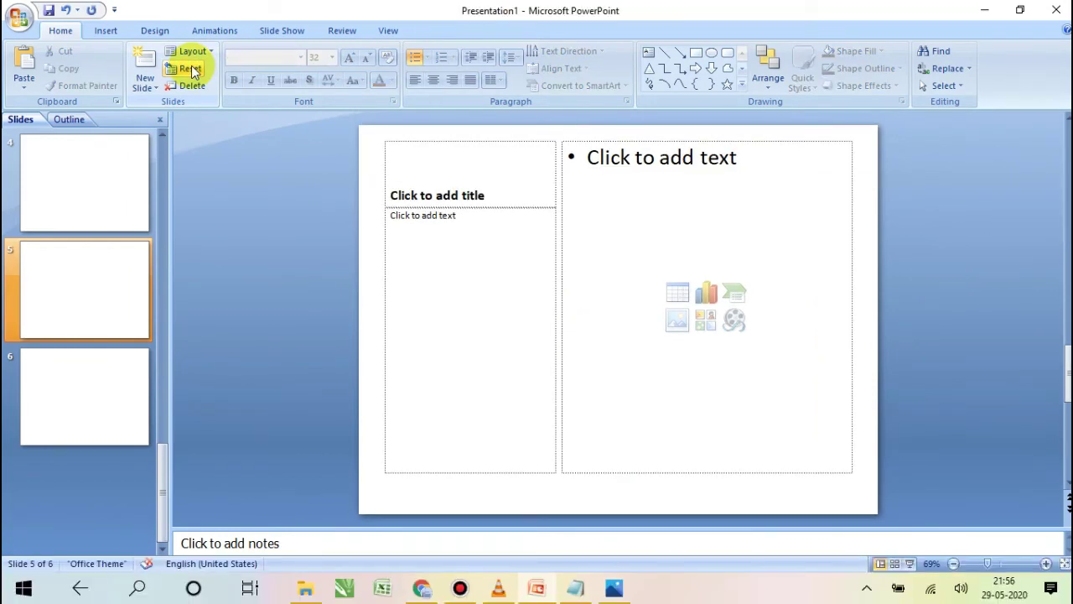
# Check slides 4 to 6, then delete slide 4, the Title Only slide
pyautogui.click(95, 181)
pyautogui.click(97, 295)
pyautogui.click(94, 348)
pyautogui.click(88, 204)
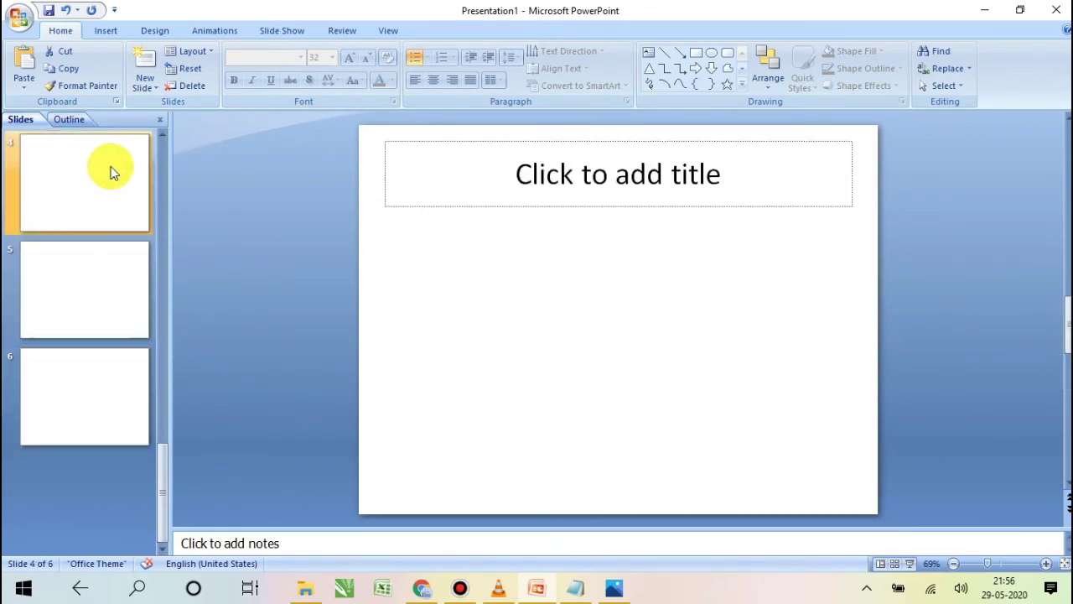
pyautogui.click(188, 88)
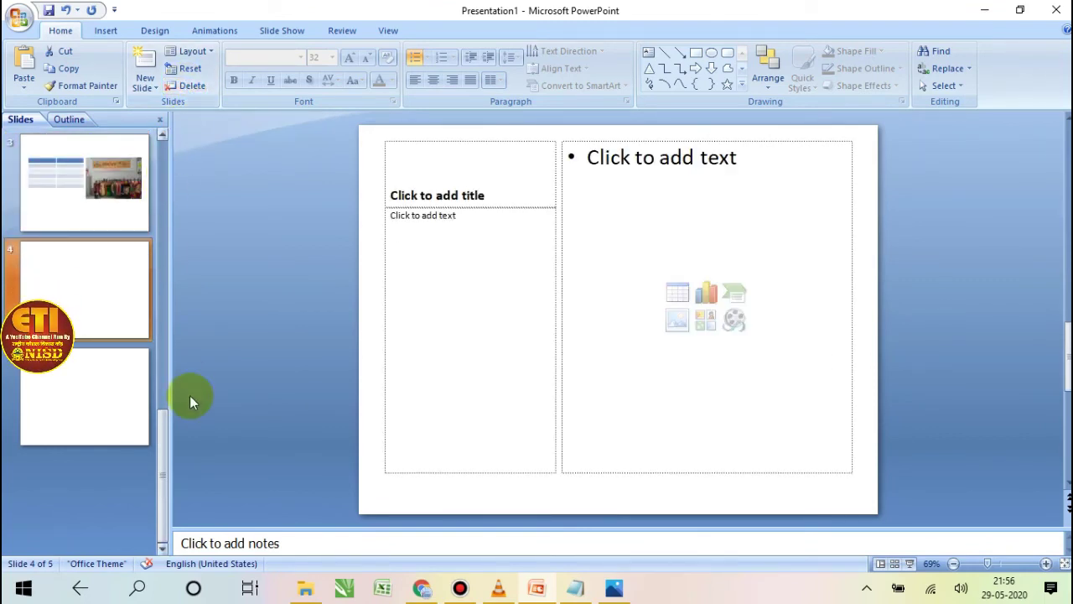
# Show the 02 HOME MENU SLIDE OPTION.jpg title image in Photos over the presentation
pyautogui.click(614, 589)
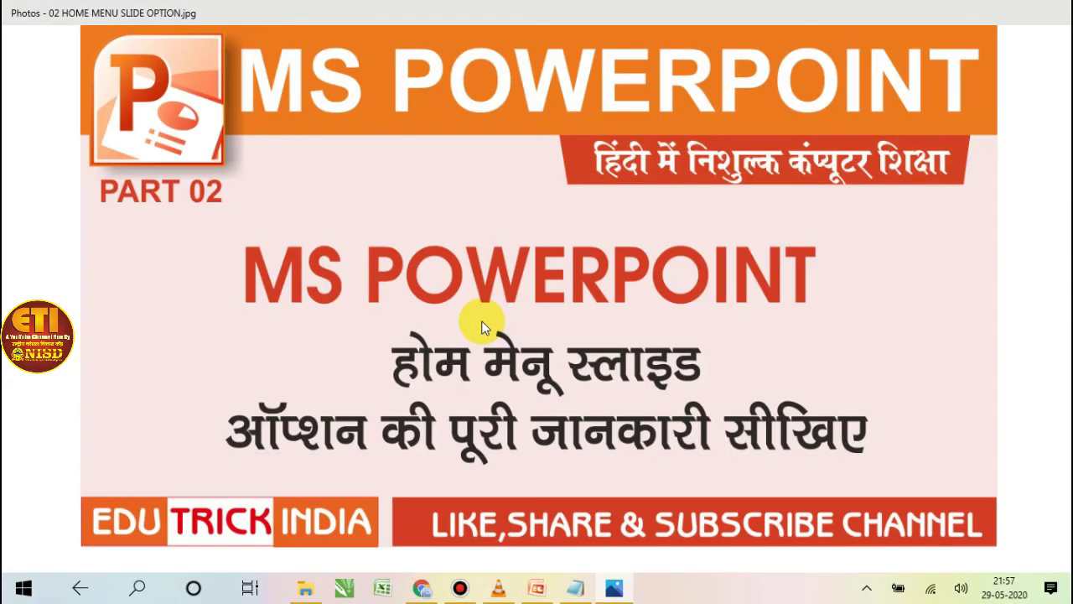